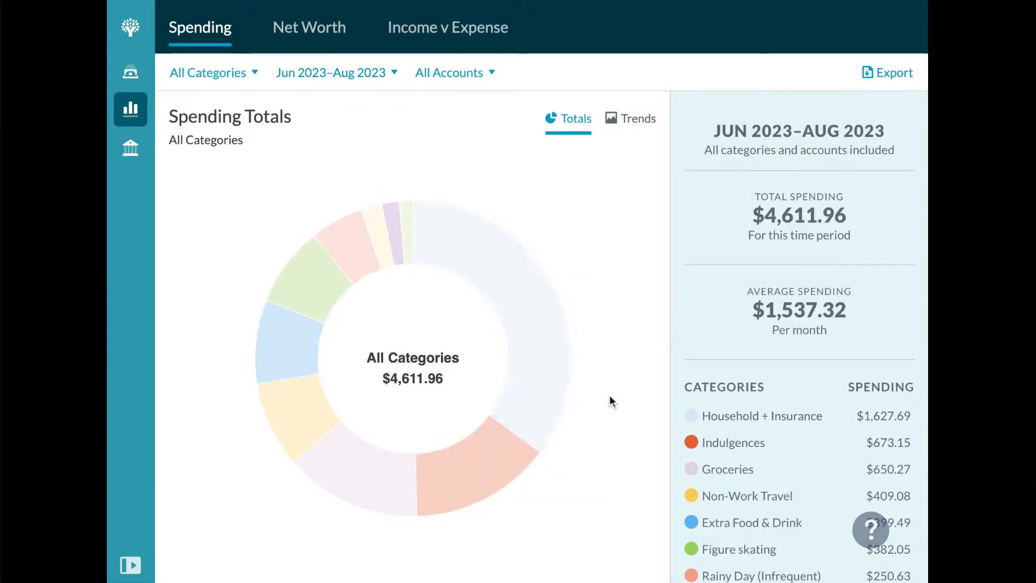
Break down the Household + Insurance spending by category, review the list, and return to all categories
{"action": "left_click", "coordinate": [555, 369]}
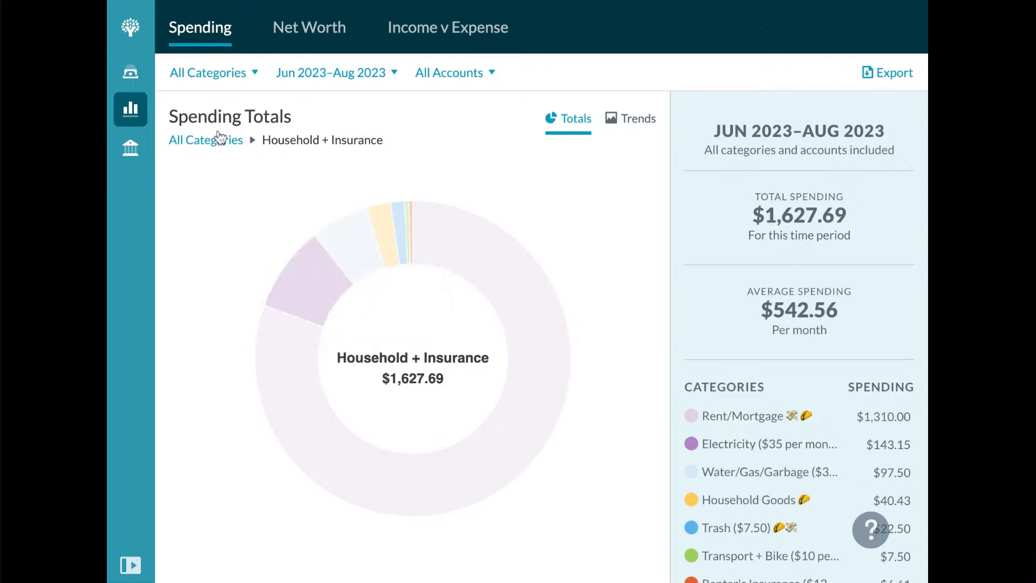
{"action": "scroll", "coordinate": [824, 346], "scroll_direction": "down", "scroll_amount": 1}
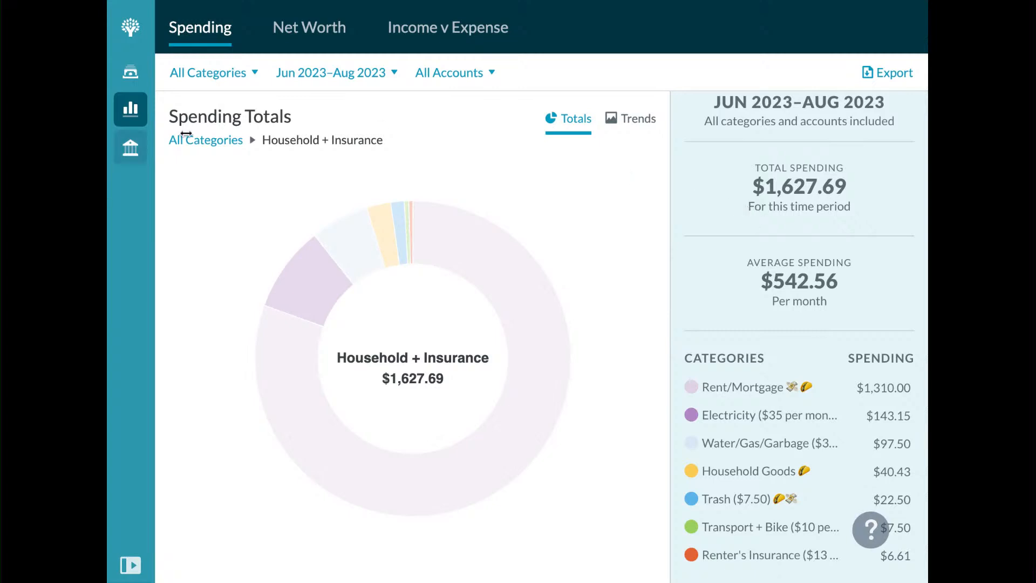
{"action": "left_click", "coordinate": [225, 142]}
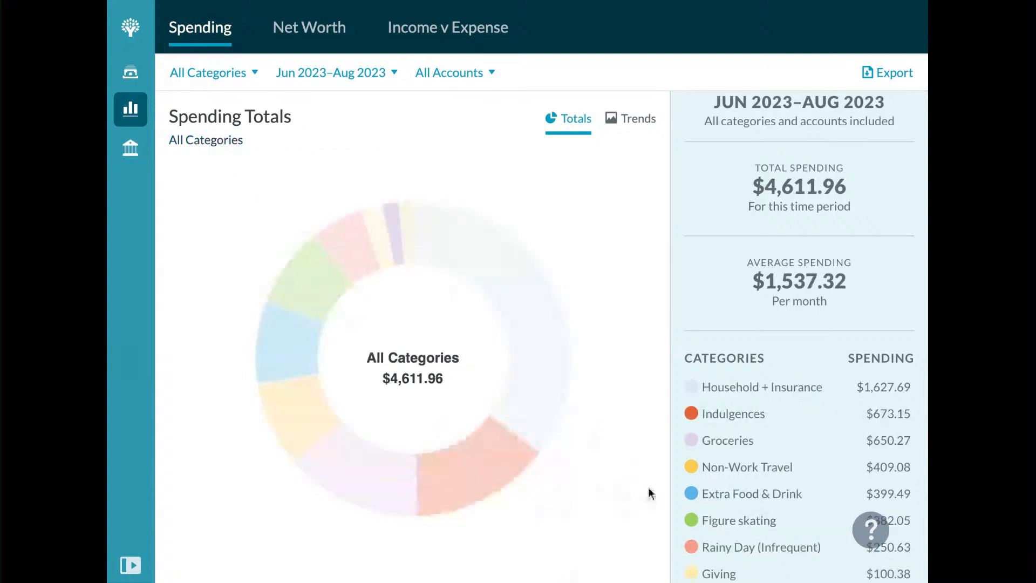
Break down the Indulgences spending by category and view the transactions behind Clothing/Costumes
{"action": "left_click", "coordinate": [478, 475]}
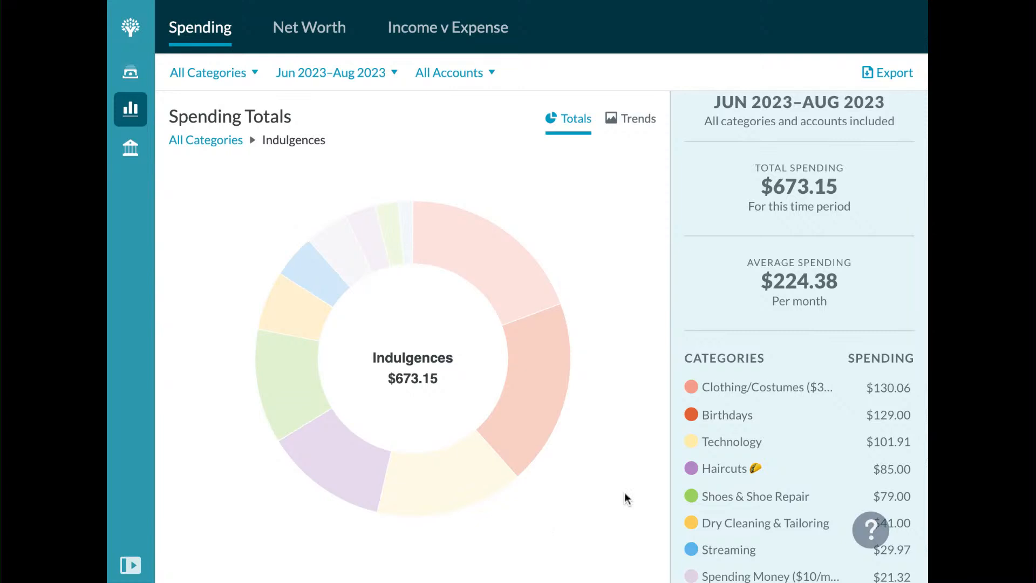
{"action": "scroll", "coordinate": [766, 504], "scroll_direction": "down", "scroll_amount": 2}
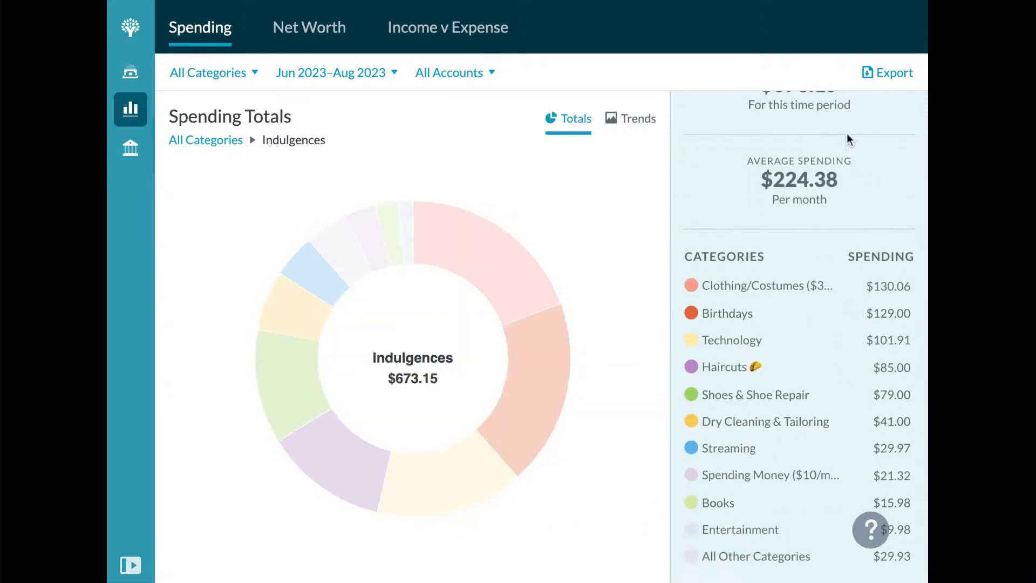
{"action": "scroll", "coordinate": [746, 301], "scroll_direction": "up", "scroll_amount": 3}
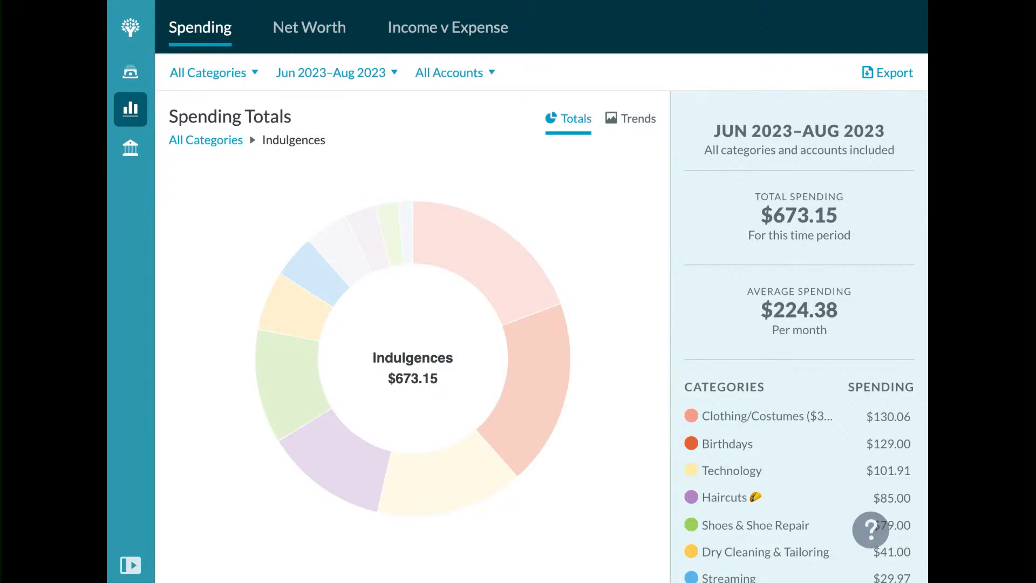
{"action": "scroll", "coordinate": [773, 331], "scroll_direction": "down", "scroll_amount": 1}
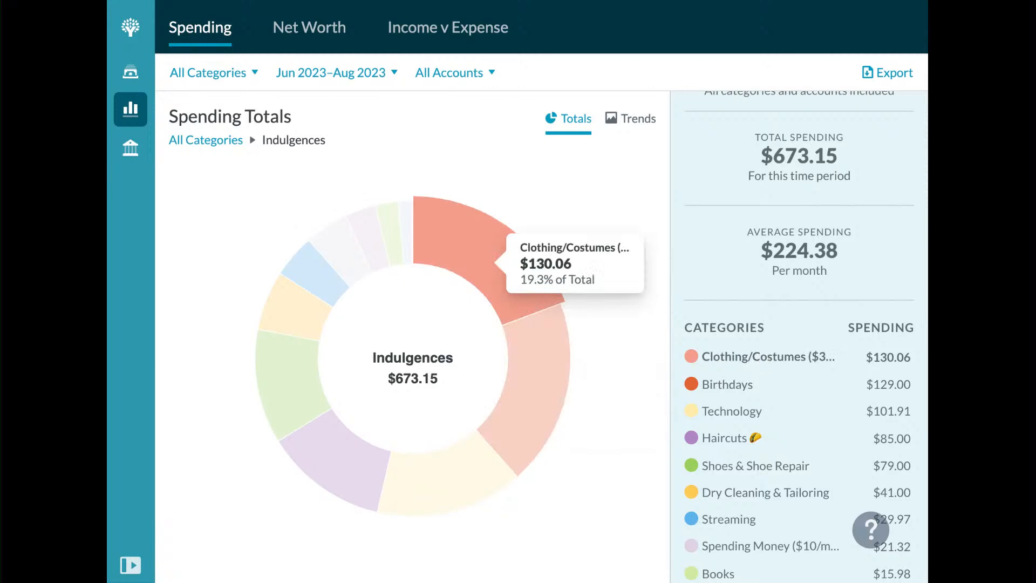
{"action": "left_click", "coordinate": [457, 226]}
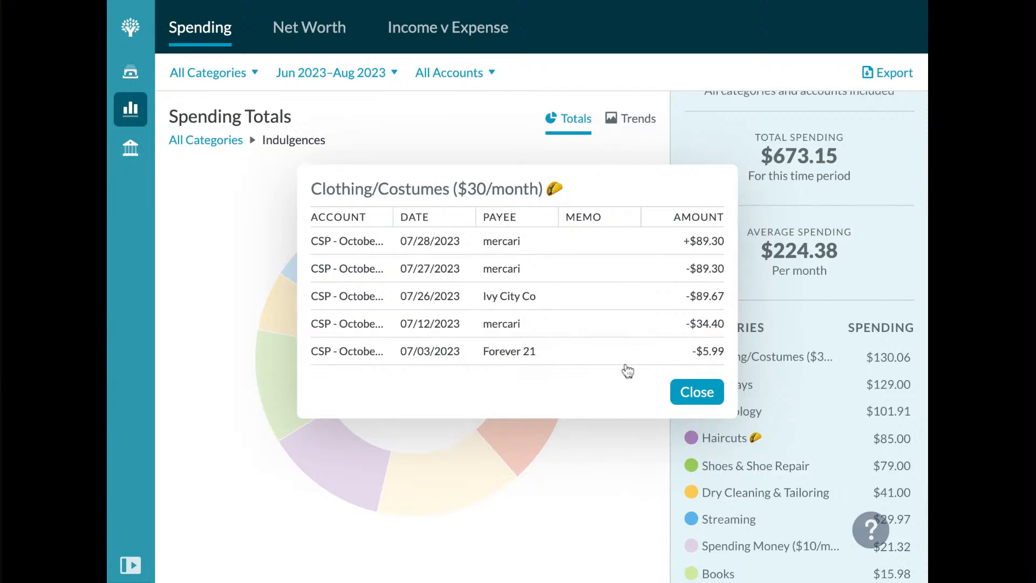
{"action": "left_click", "coordinate": [608, 490]}
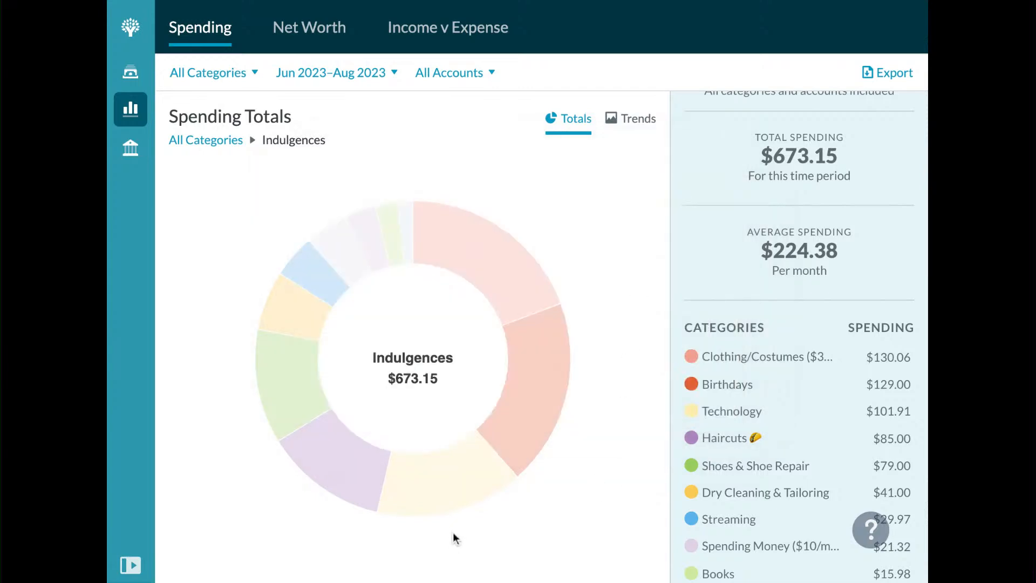
Inspect the Haircuts and Shoes & Shoe Repair shares of Indulgences and return to all categories
{"action": "mouse_move", "coordinate": [297, 475]}
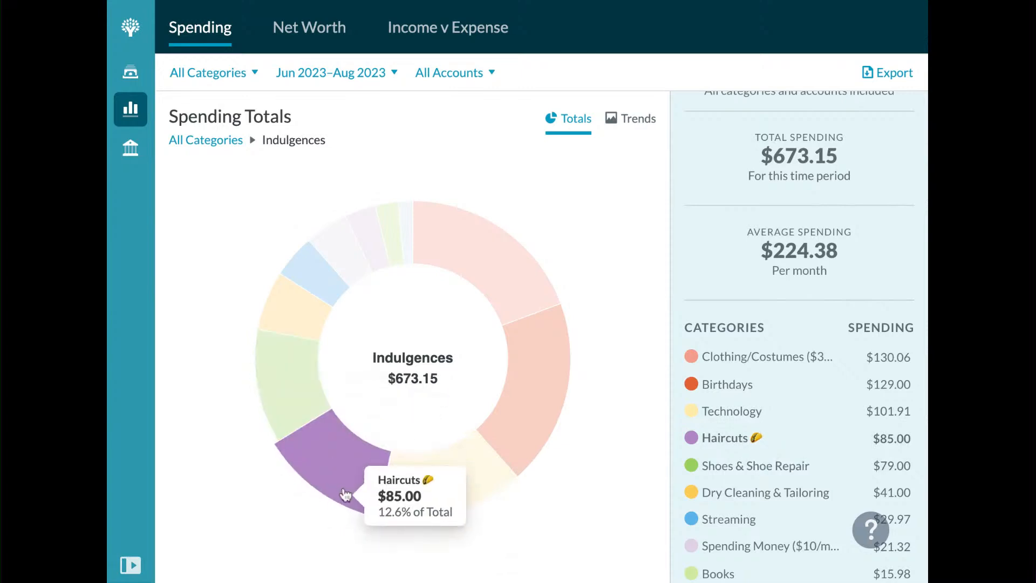
{"action": "mouse_move", "coordinate": [261, 359]}
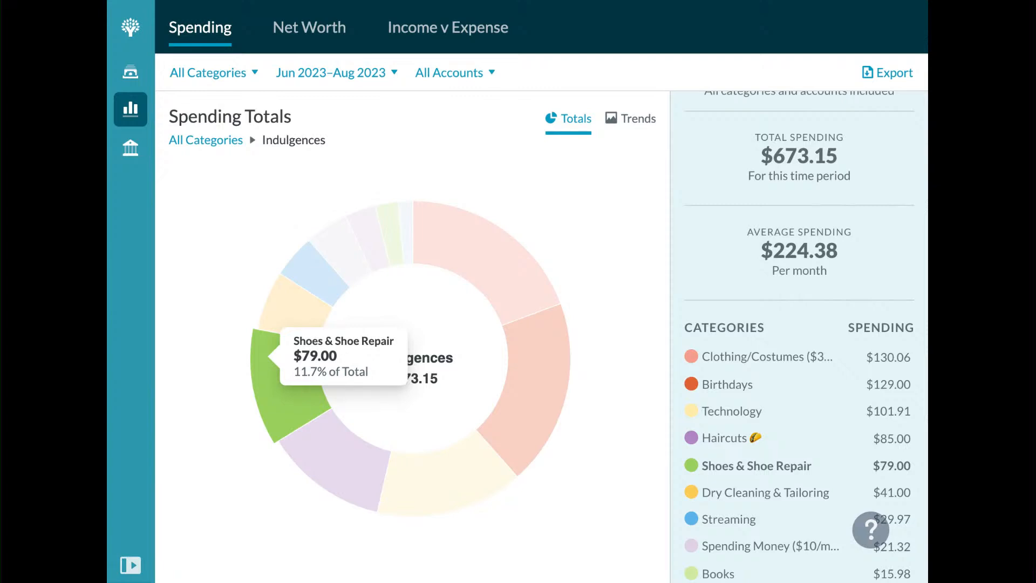
{"action": "mouse_move", "coordinate": [296, 312]}
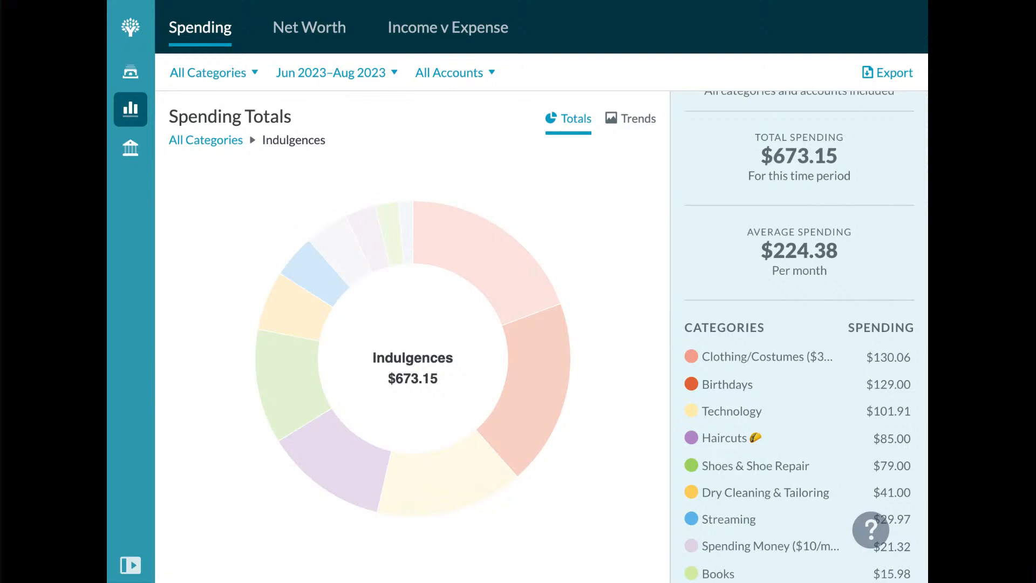
{"action": "left_click", "coordinate": [206, 140]}
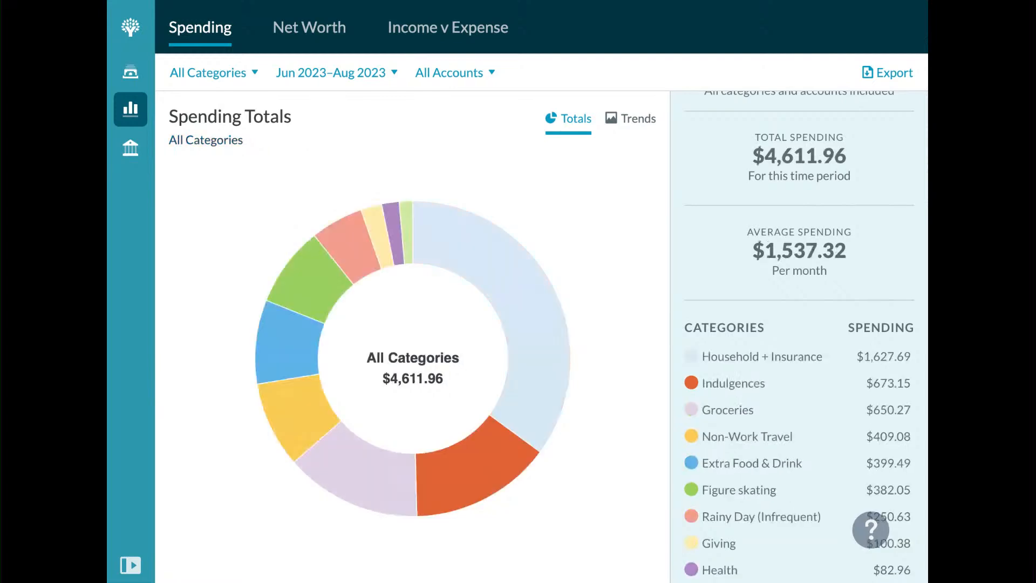
Break down the Groceries spending, inspect its largest share, and return to all categories
{"action": "left_click", "coordinate": [356, 484]}
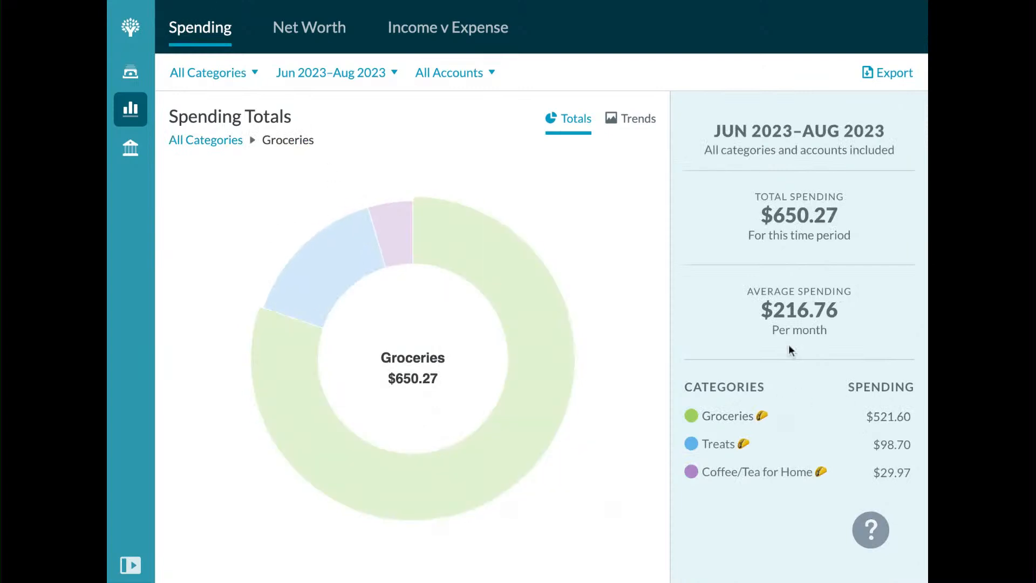
{"action": "mouse_move", "coordinate": [540, 432]}
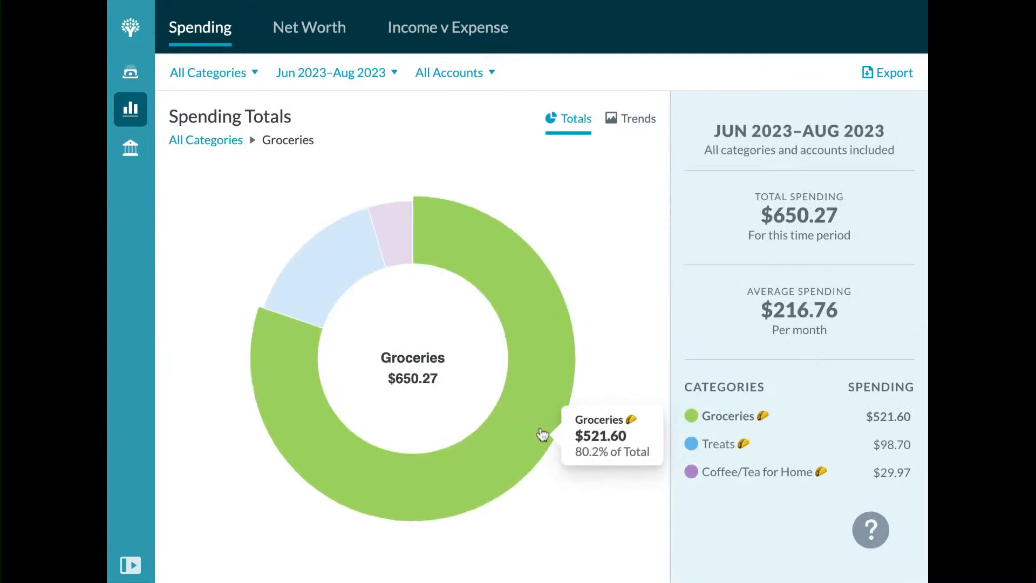
{"action": "left_click", "coordinate": [204, 141]}
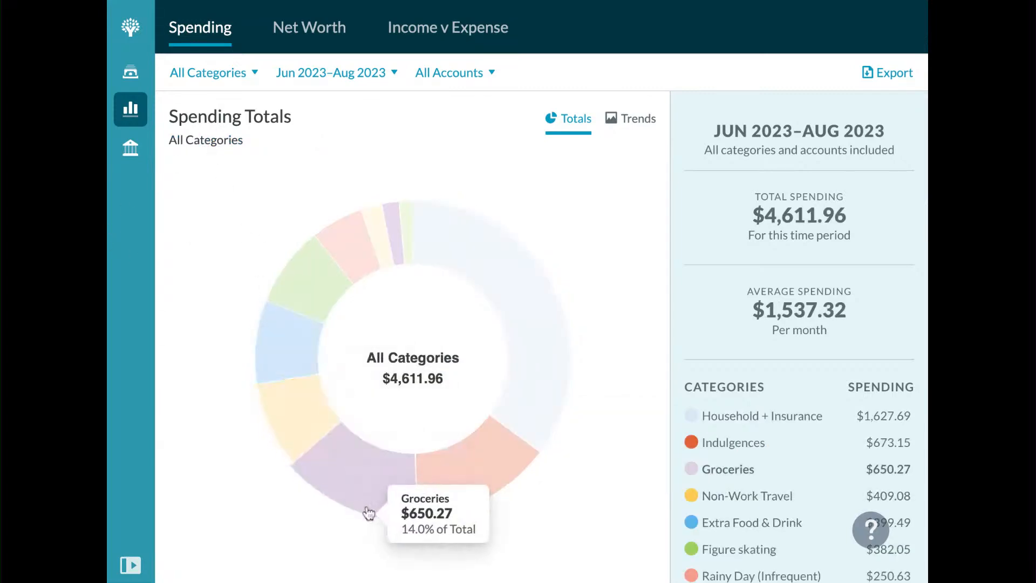
Inspect the smaller category shares and the Extra Food & Drink breakdown, and return to all categories
{"action": "mouse_move", "coordinate": [303, 348]}
{"action": "mouse_move", "coordinate": [340, 298]}
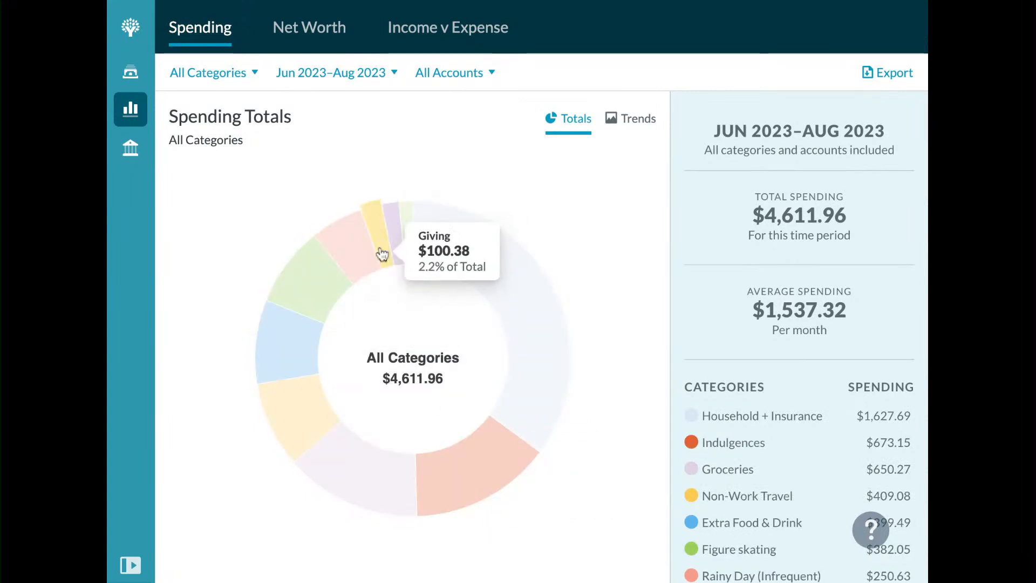
{"action": "mouse_move", "coordinate": [335, 415]}
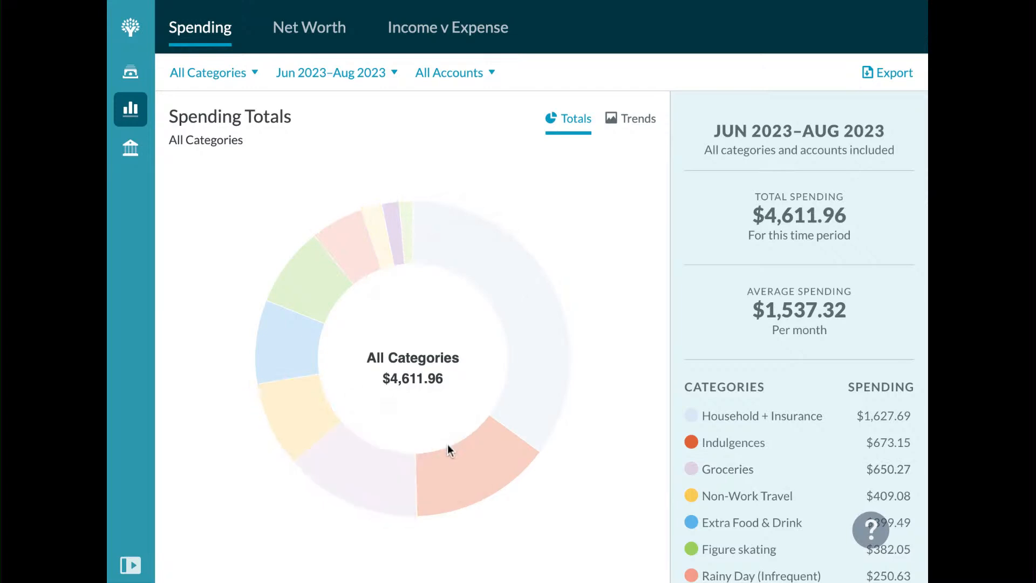
{"action": "mouse_move", "coordinate": [470, 466]}
{"action": "left_click", "coordinate": [268, 367]}
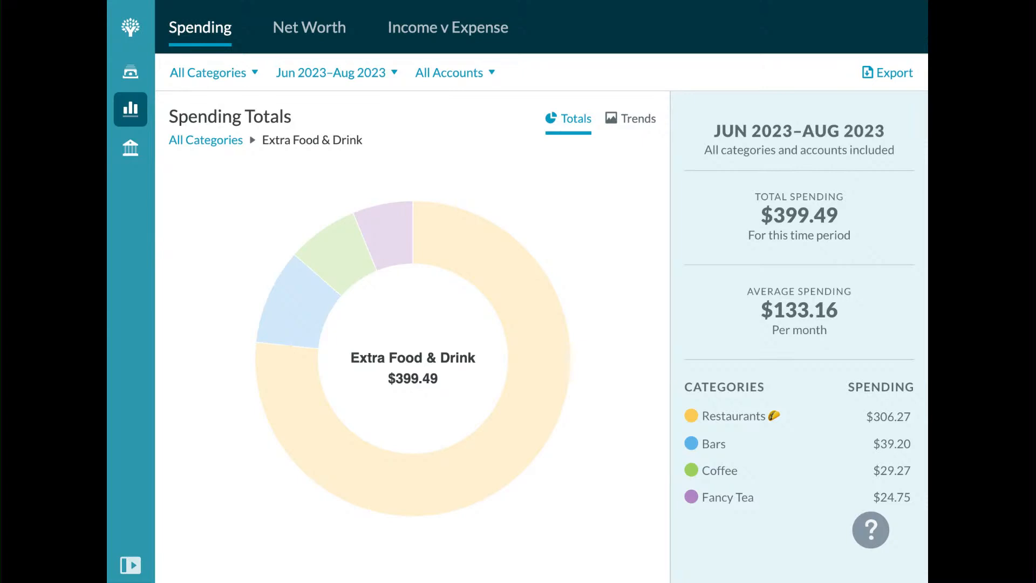
{"action": "mouse_move", "coordinate": [270, 424]}
{"action": "left_click", "coordinate": [233, 144]}
View the Household + Insurance breakdown again and return to the overall spending totals
{"action": "mouse_move", "coordinate": [491, 274]}
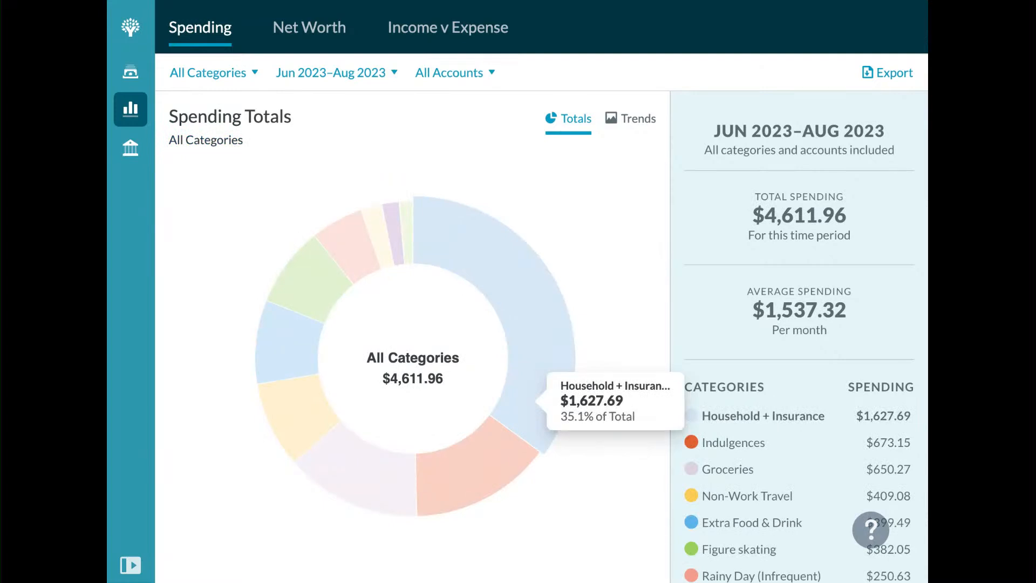
{"action": "left_click", "coordinate": [527, 366]}
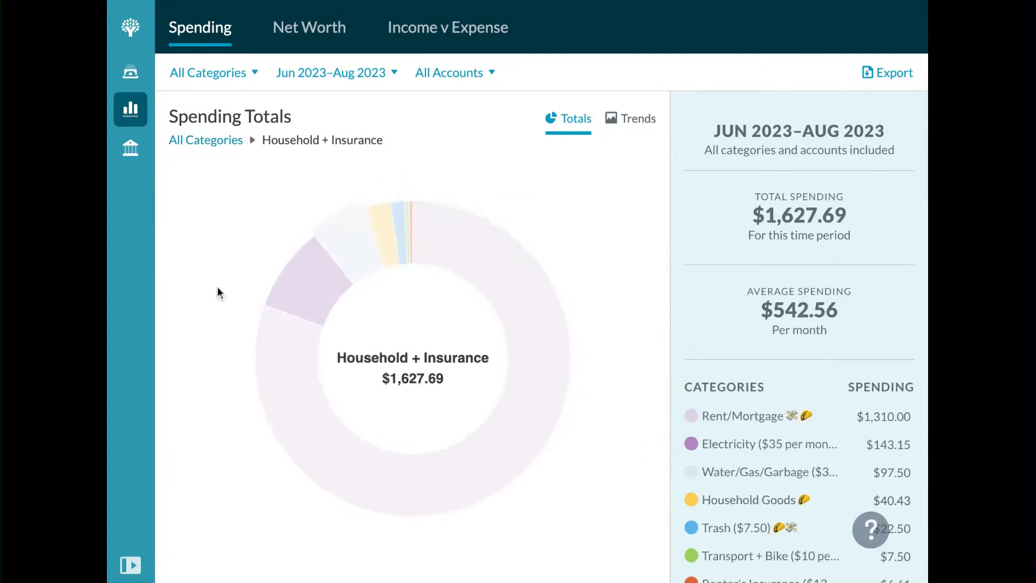
{"action": "left_click", "coordinate": [214, 141]}
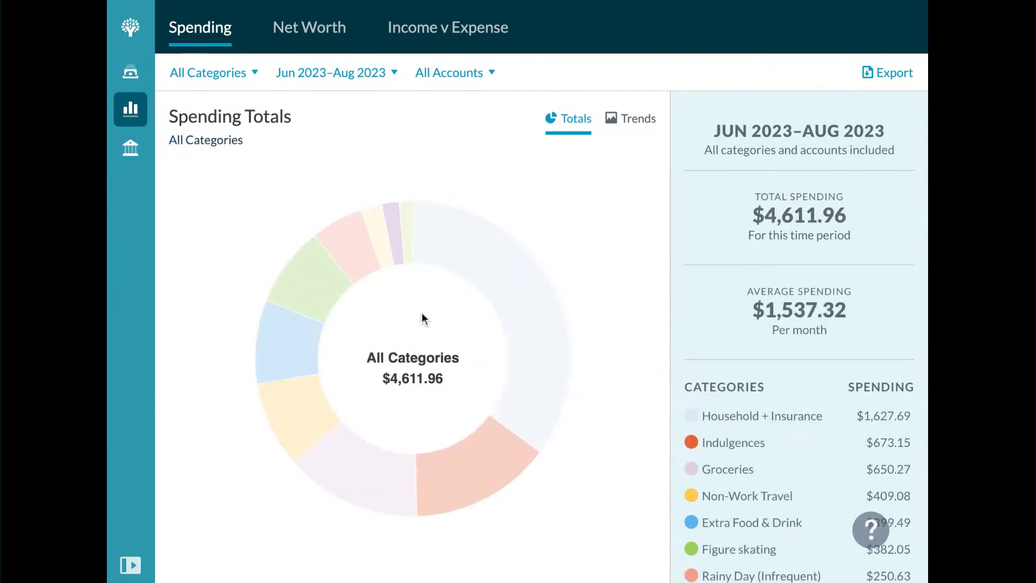
{"action": "mouse_move", "coordinate": [297, 285]}
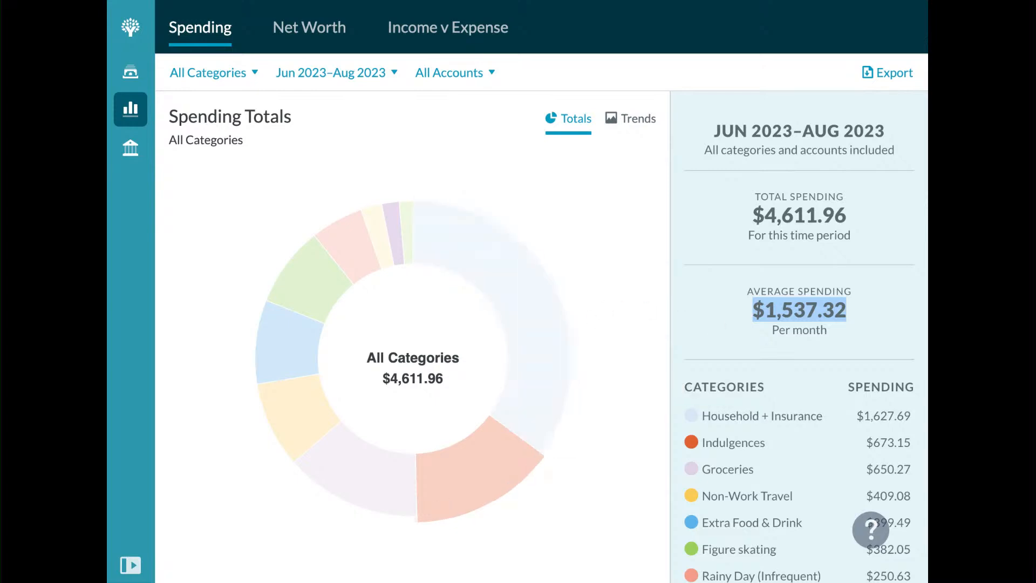
{"action": "left_click", "coordinate": [107, 527]}
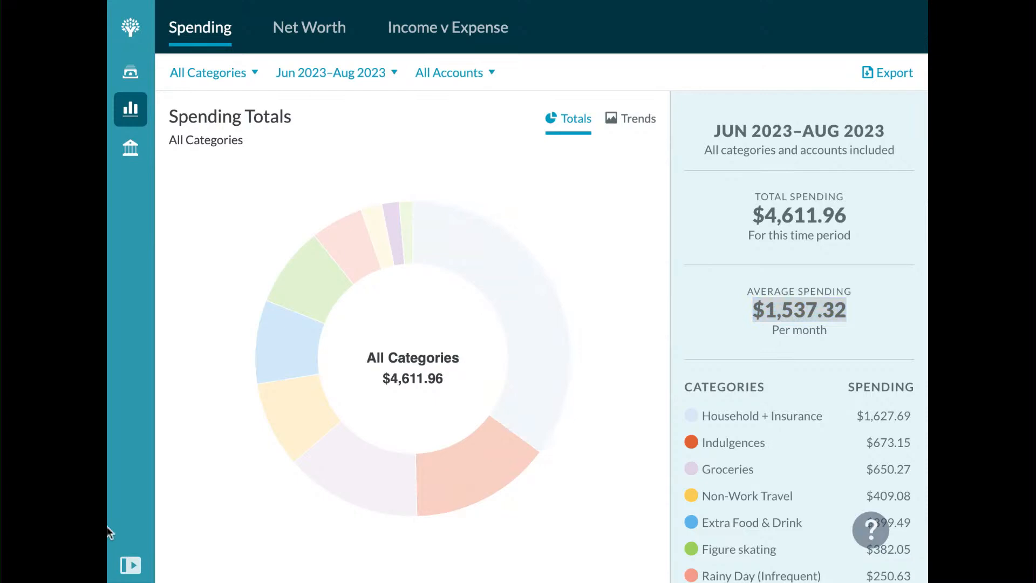
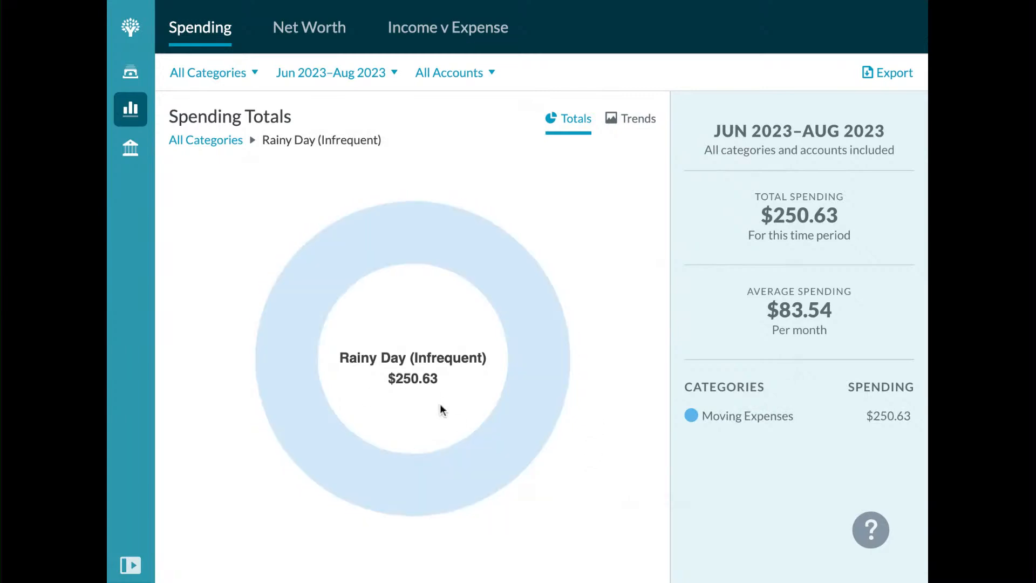
Review the Moving Expenses transactions from June to August 2023 within Rainy Day (Infrequent)
{"action": "left_click", "coordinate": [459, 466]}
{"action": "scroll", "coordinate": [514, 273], "scroll_direction": "down", "scroll_amount": 5}
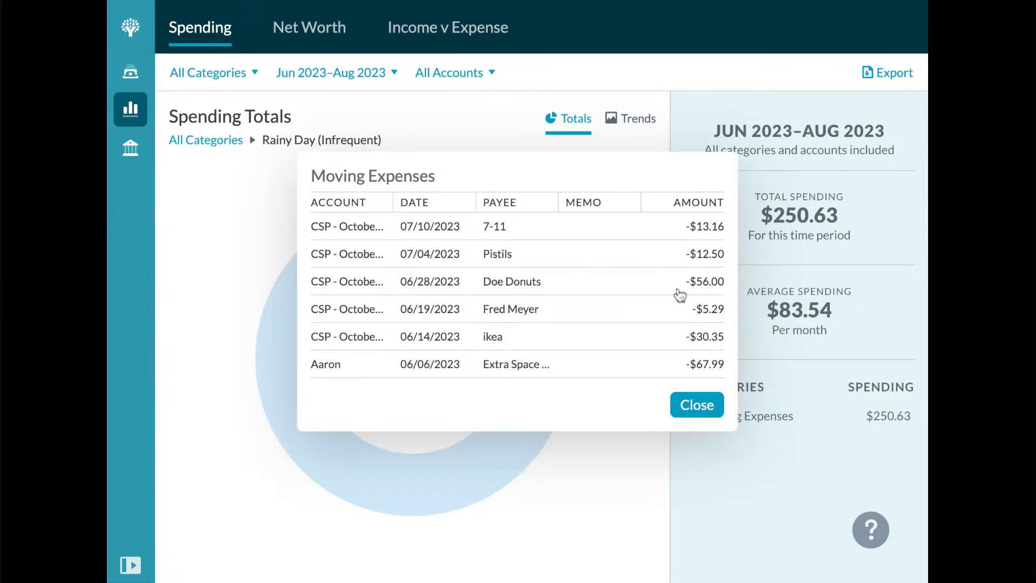
{"action": "scroll", "coordinate": [690, 348], "scroll_direction": "up", "scroll_amount": 2}
{"action": "scroll", "coordinate": [691, 349], "scroll_direction": "up", "scroll_amount": 5}
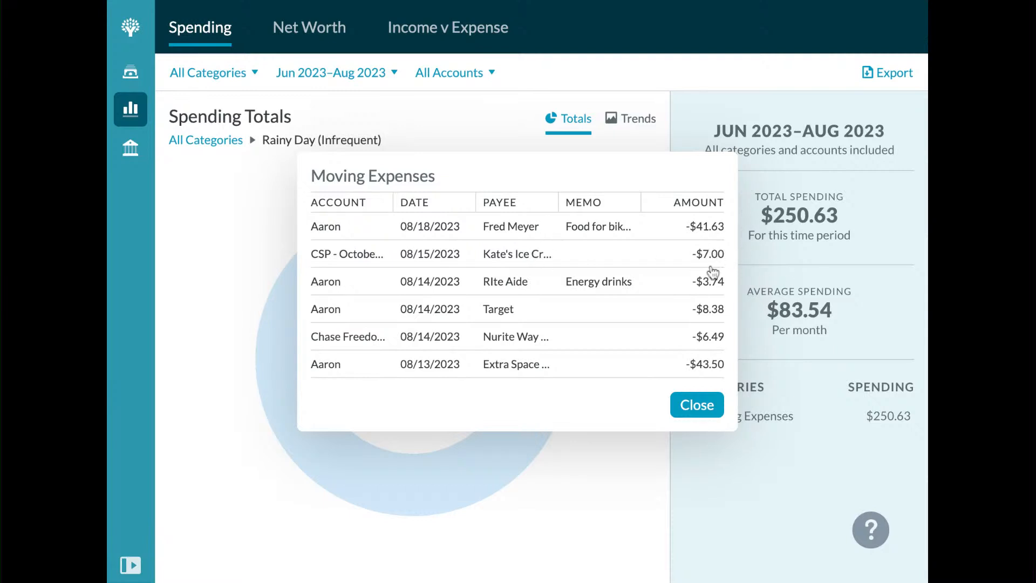
{"action": "scroll", "coordinate": [518, 296], "scroll_direction": "down", "scroll_amount": 2}
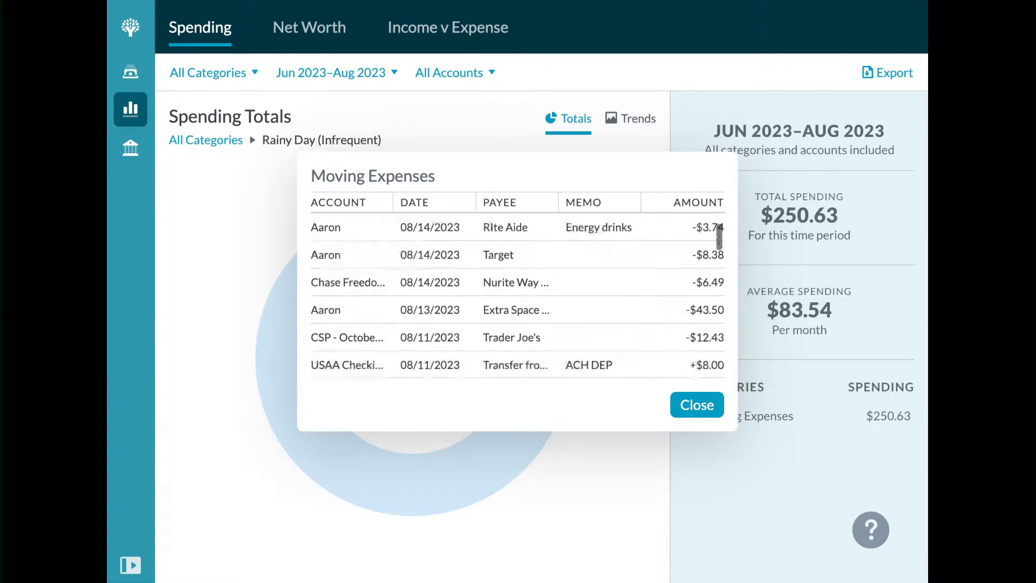
{"action": "scroll", "coordinate": [518, 296], "scroll_direction": "up", "scroll_amount": 2}
{"action": "scroll", "coordinate": [706, 335], "scroll_direction": "down", "scroll_amount": 8}
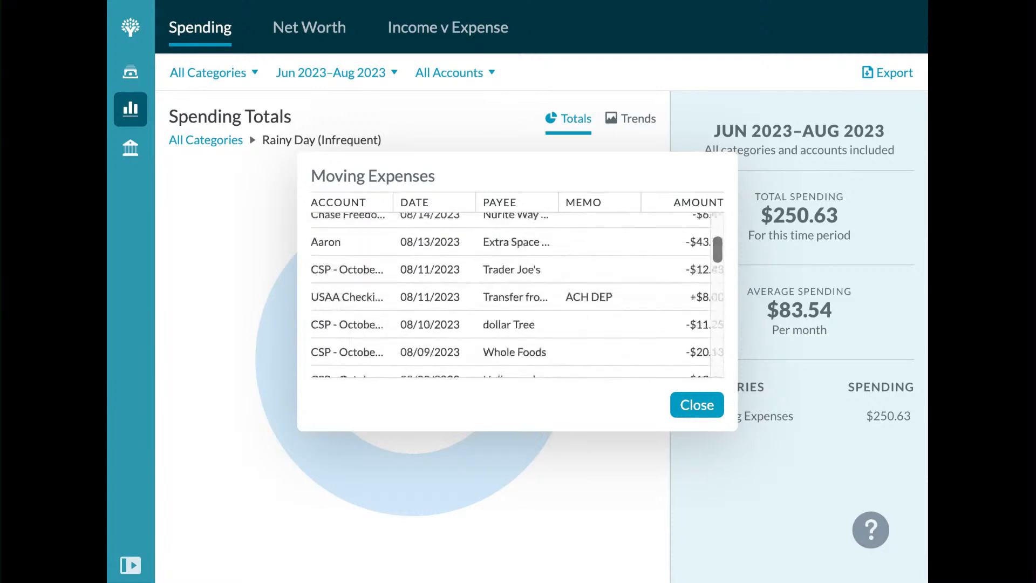
{"action": "scroll", "coordinate": [705, 334], "scroll_direction": "up", "scroll_amount": 1}
{"action": "scroll", "coordinate": [705, 334], "scroll_direction": "up", "scroll_amount": 1}
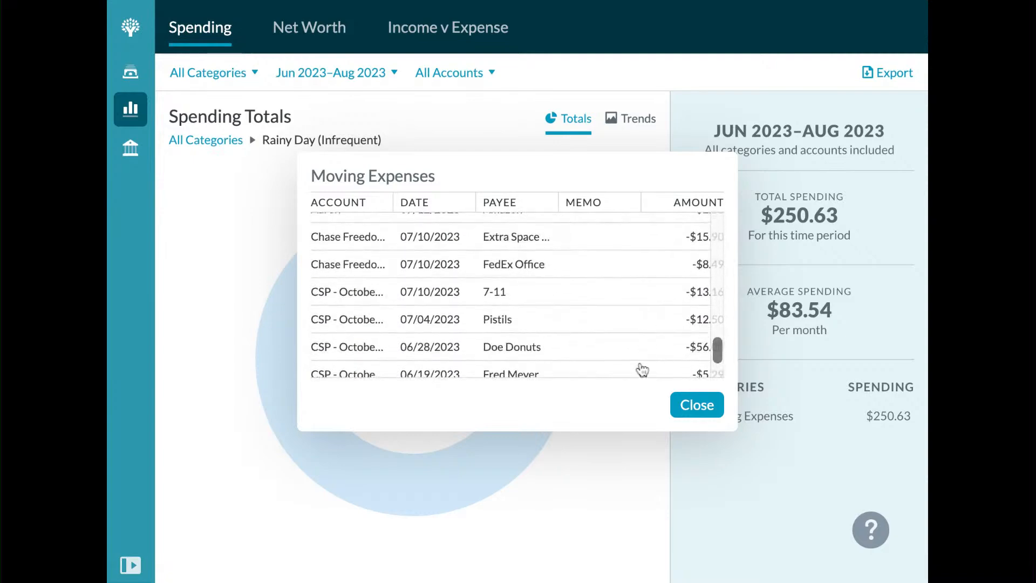
{"action": "scroll", "coordinate": [650, 312], "scroll_direction": "up", "scroll_amount": 1}
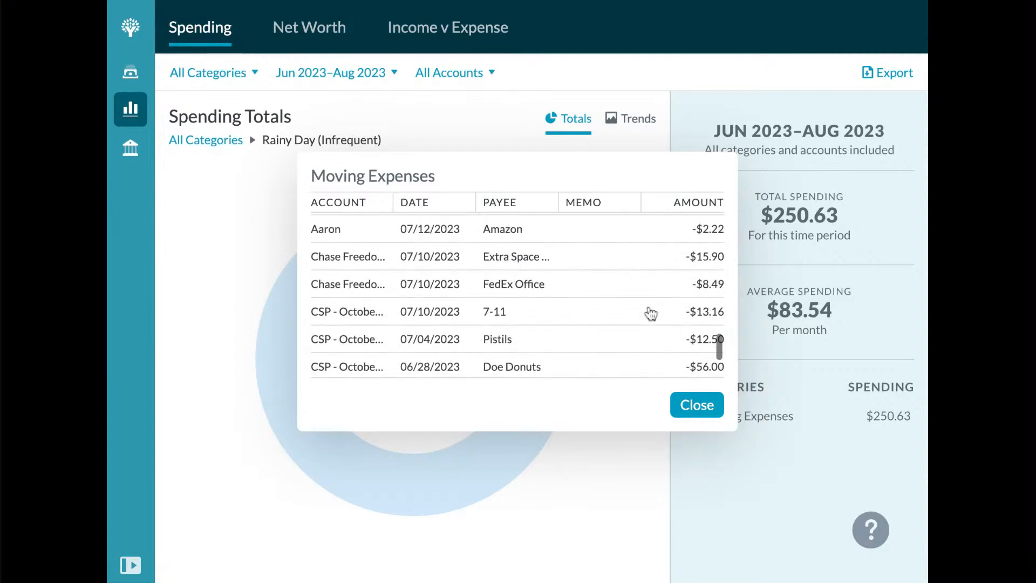
{"action": "scroll", "coordinate": [695, 296], "scroll_direction": "up", "scroll_amount": 2}
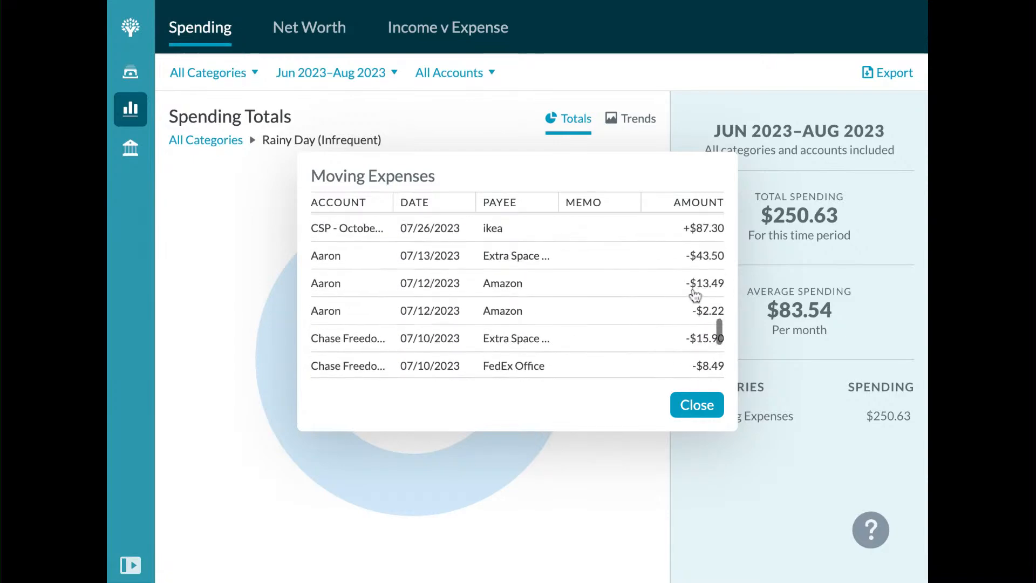
{"action": "scroll", "coordinate": [663, 282], "scroll_direction": "up", "scroll_amount": 2}
{"action": "scroll", "coordinate": [683, 295], "scroll_direction": "up", "scroll_amount": 3}
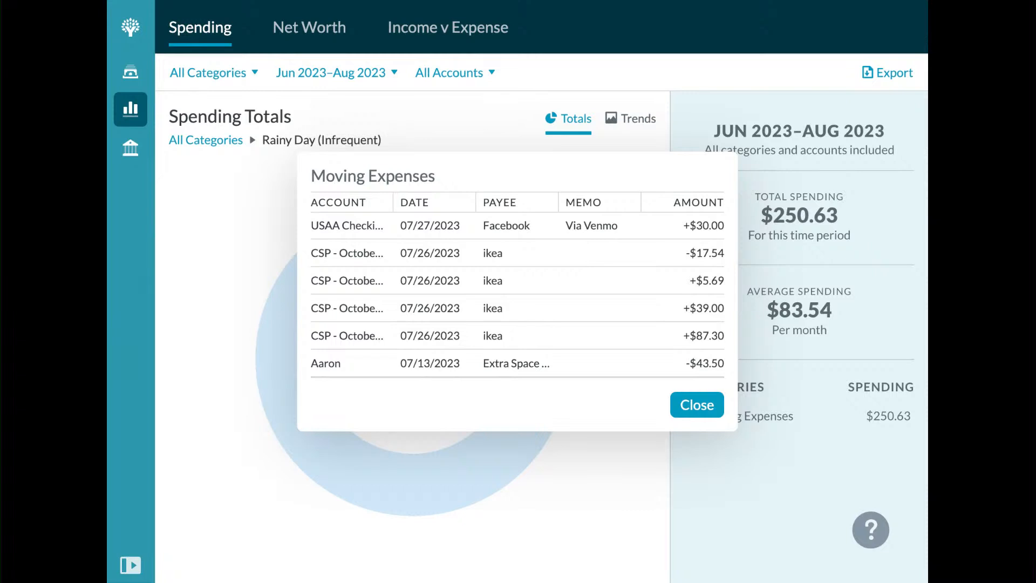
Close the Moving Expenses transaction list and return to the spending totals for all categories
{"action": "left_click", "coordinate": [184, 402]}
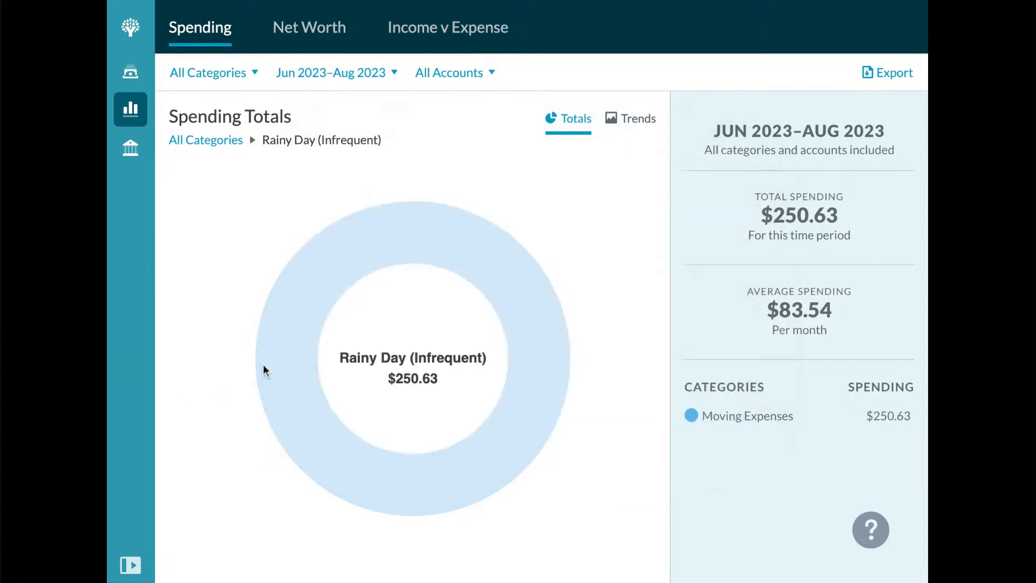
{"action": "mouse_move", "coordinate": [491, 240]}
{"action": "left_click", "coordinate": [205, 142]}
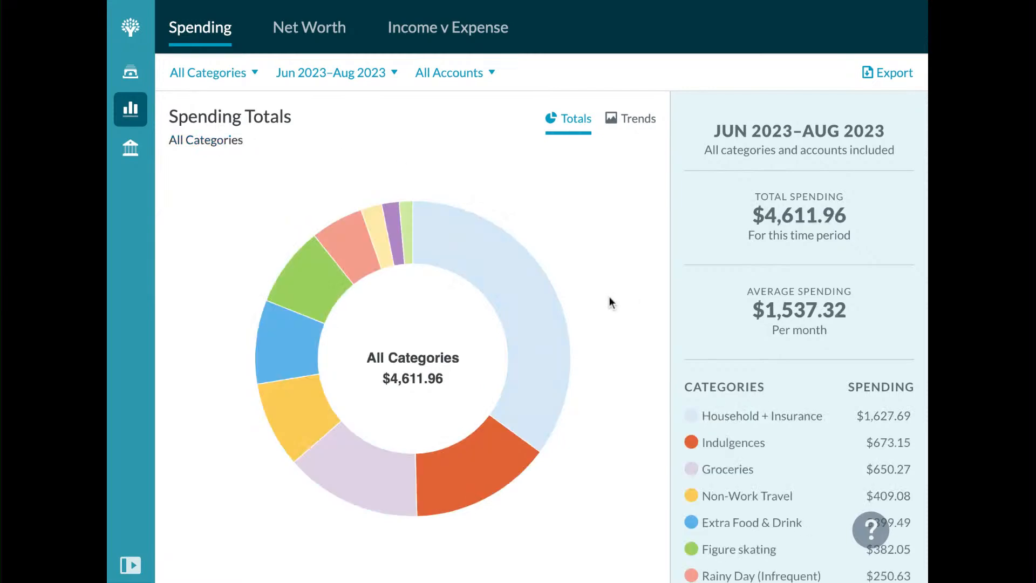
Examine the August 2023 budget categories from Health through Extra Food & Drink and Indulgences
{"action": "mouse_move", "coordinate": [515, 473]}
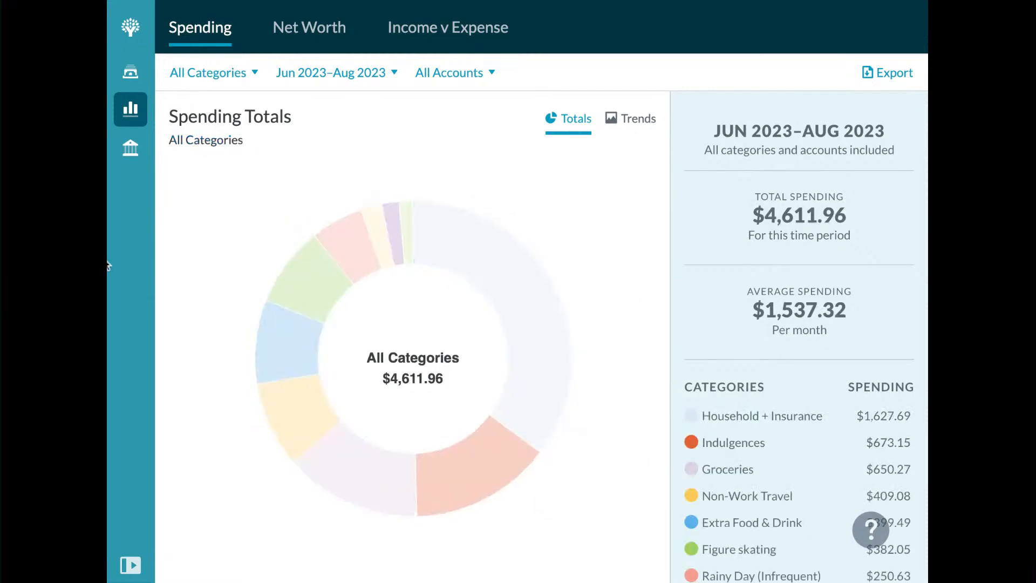
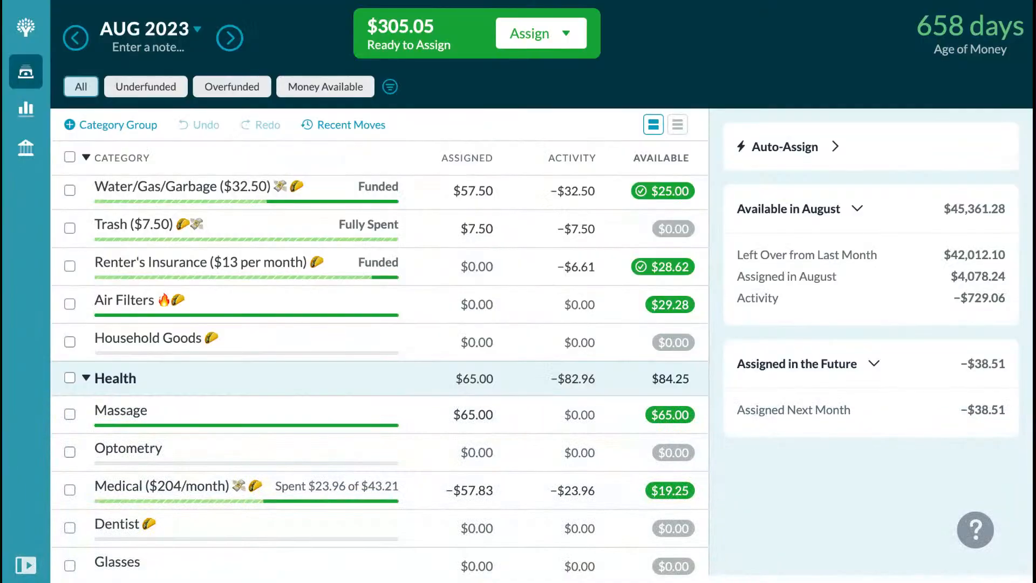
{"action": "scroll", "coordinate": [384, 174], "scroll_direction": "down", "scroll_amount": 10}
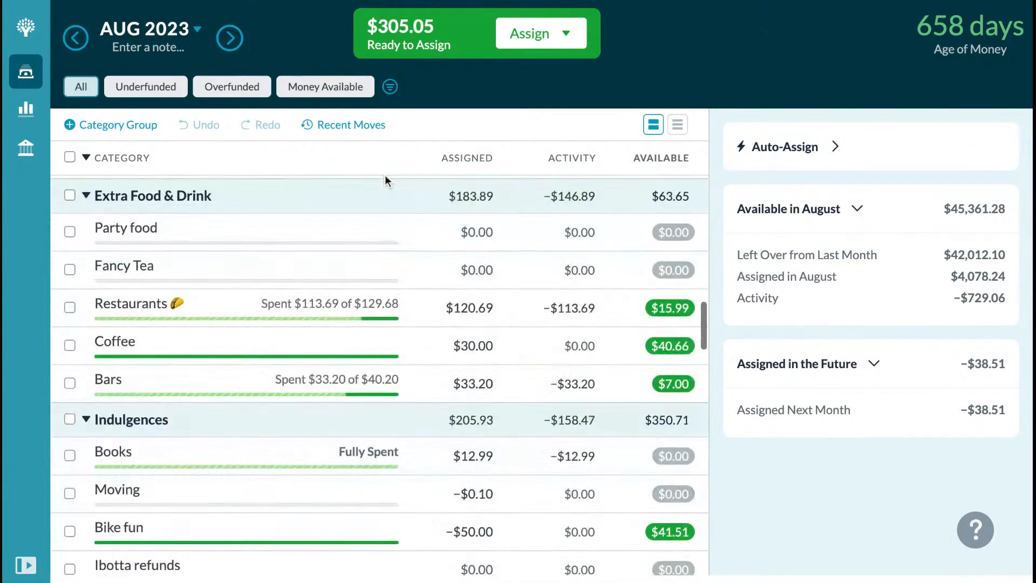
{"action": "scroll", "coordinate": [384, 175], "scroll_direction": "up", "scroll_amount": 3}
{"action": "scroll", "coordinate": [385, 175], "scroll_direction": "down", "scroll_amount": 15}
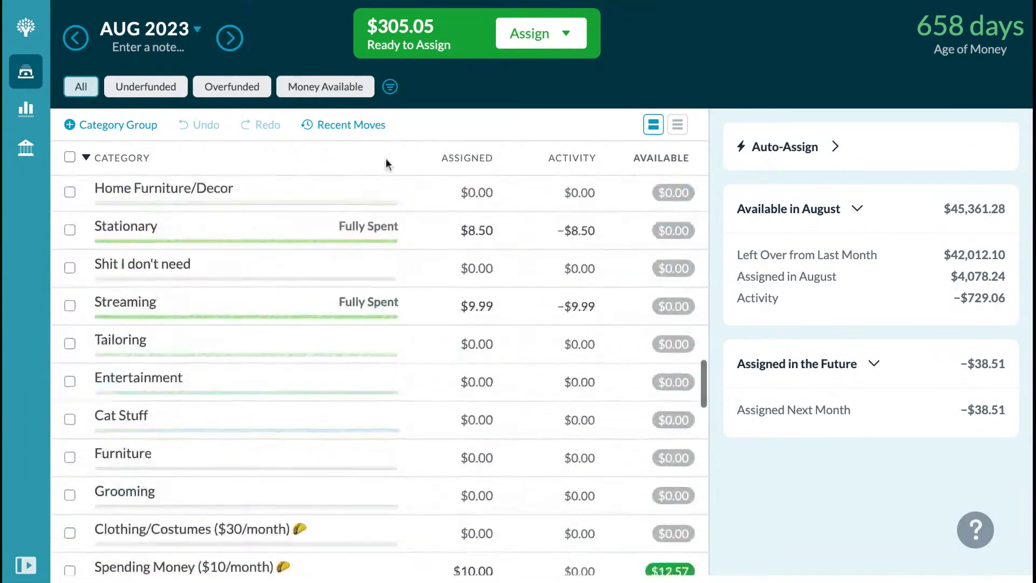
{"action": "scroll", "coordinate": [386, 164], "scroll_direction": "up", "scroll_amount": 7}
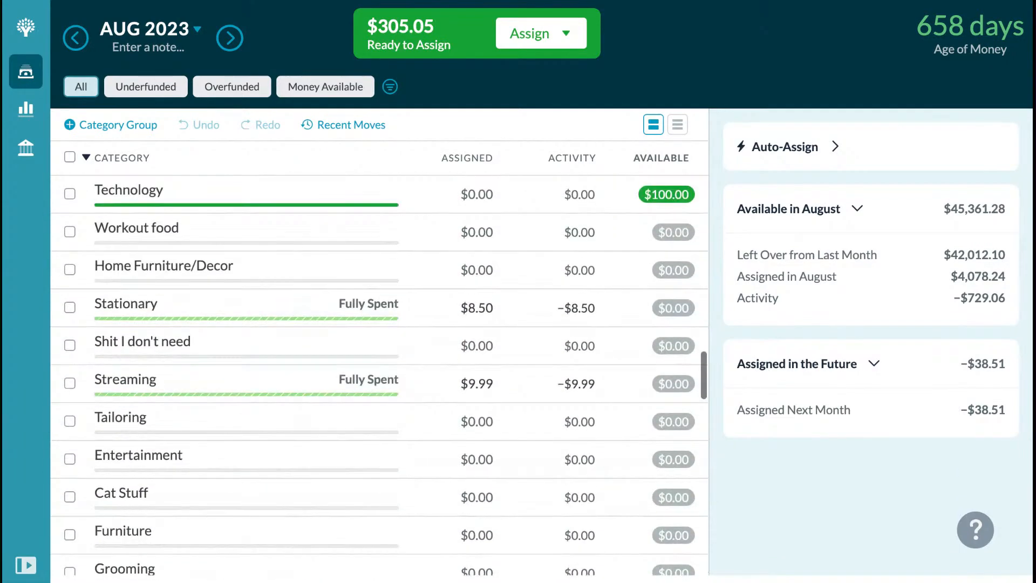
{"action": "scroll", "coordinate": [380, 374], "scroll_direction": "up", "scroll_amount": 4}
{"action": "scroll", "coordinate": [380, 374], "scroll_direction": "down", "scroll_amount": 15}
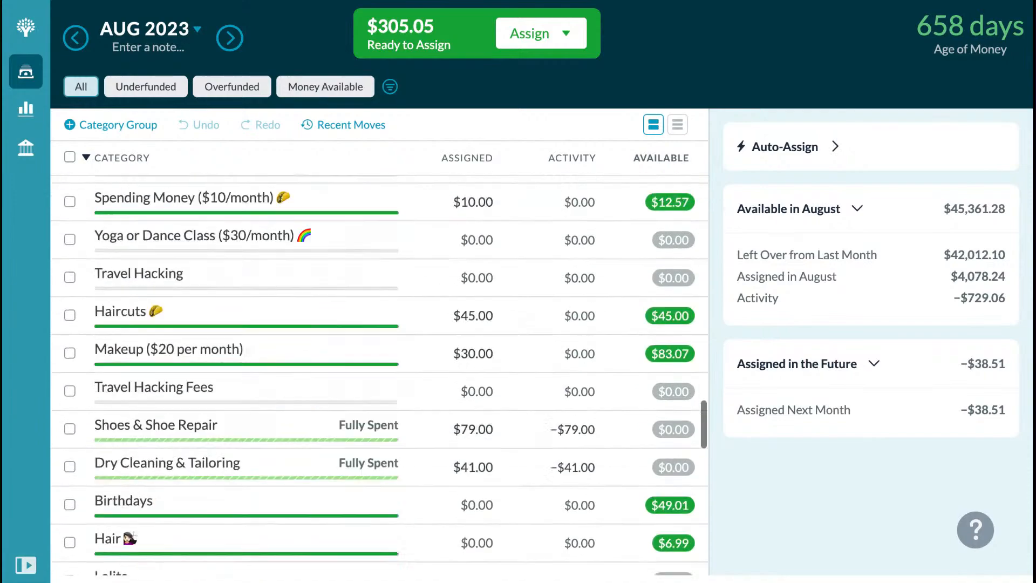
{"action": "scroll", "coordinate": [381, 378], "scroll_direction": "up", "scroll_amount": 10}
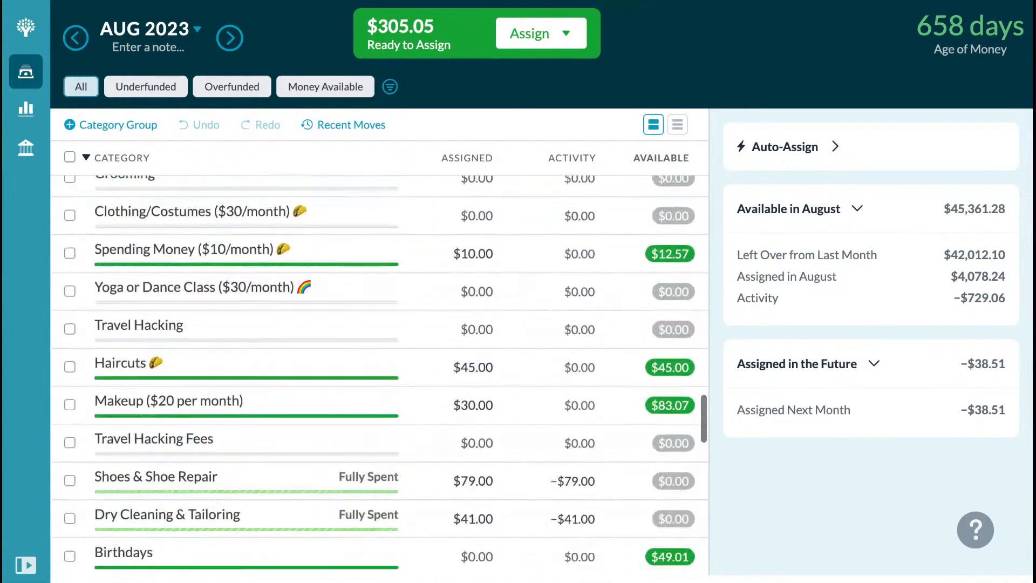
{"action": "scroll", "coordinate": [215, 223], "scroll_direction": "up", "scroll_amount": 6}
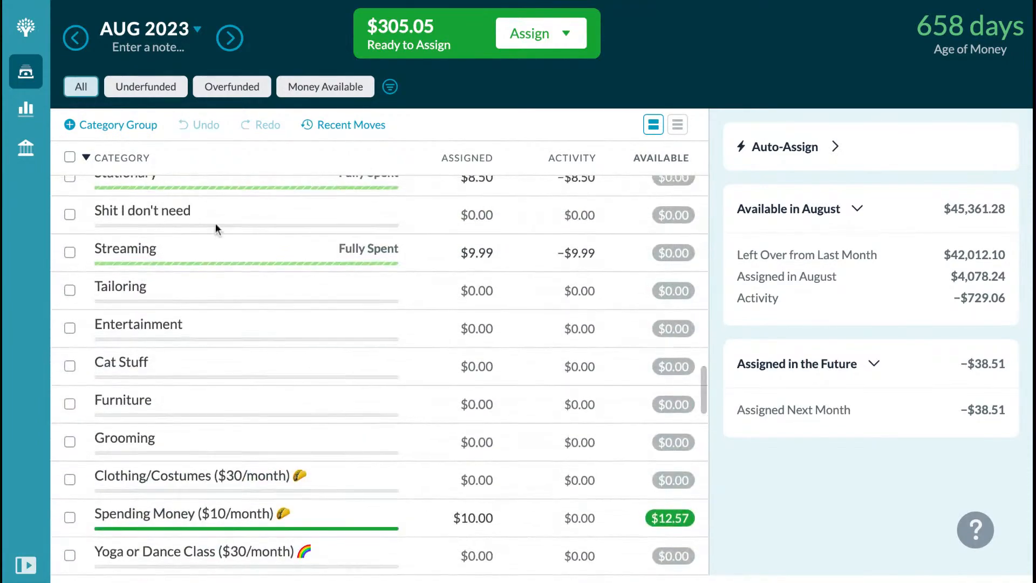
{"action": "scroll", "coordinate": [215, 224], "scroll_direction": "up", "scroll_amount": 5}
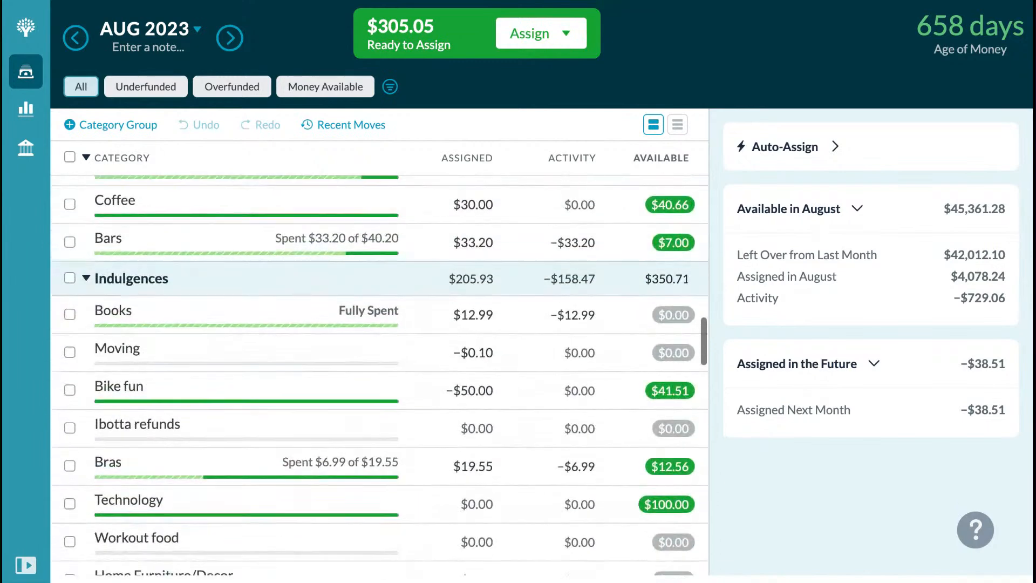
Add a "stuff I don't need" category to the Indulgences group and assign $305.05 to it for August 2023
{"action": "left_click", "coordinate": [180, 279]}
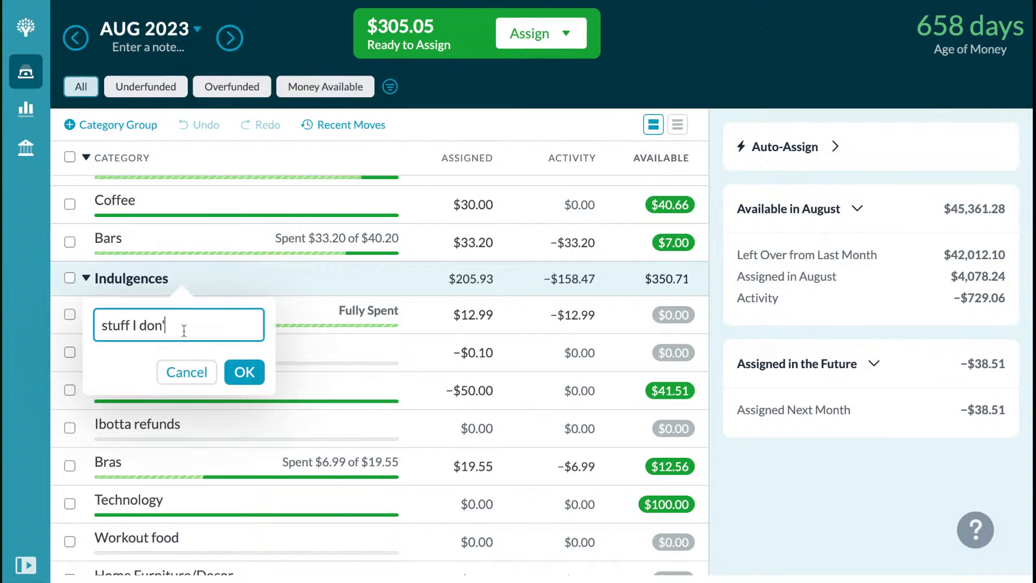
{"action": "key", "text": "Return"}
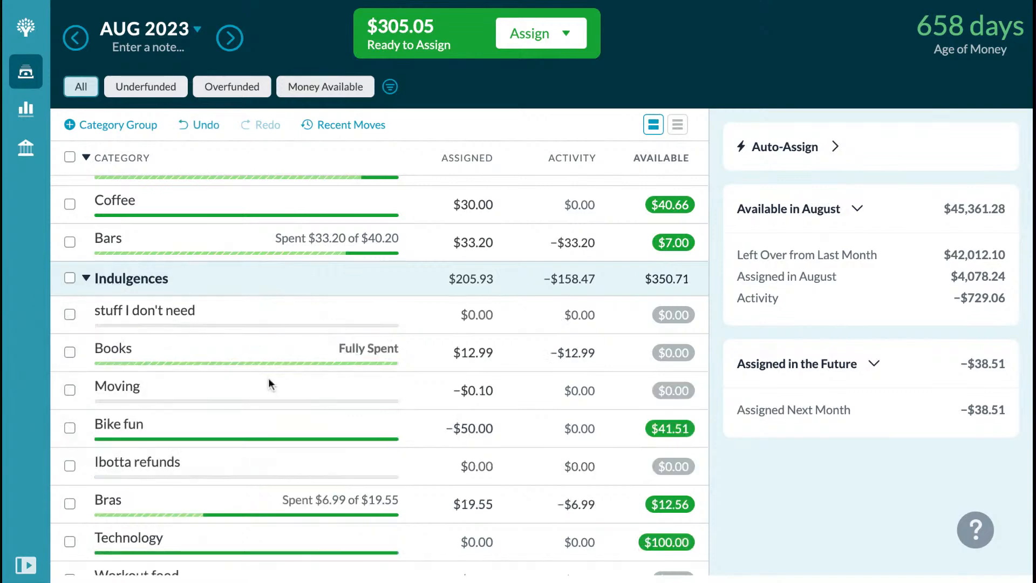
{"action": "left_click", "coordinate": [475, 315]}
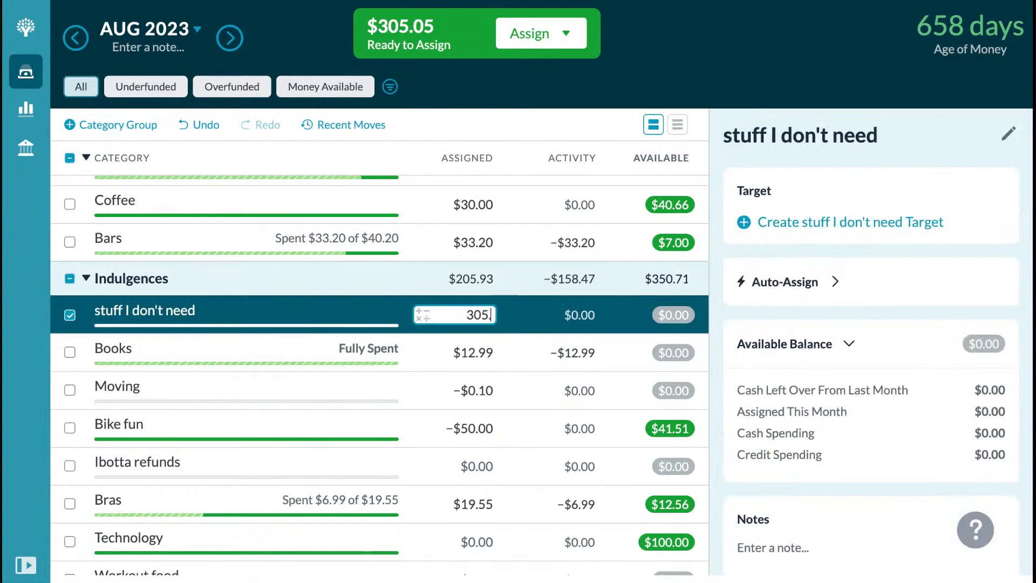
{"action": "key", "text": "Return"}
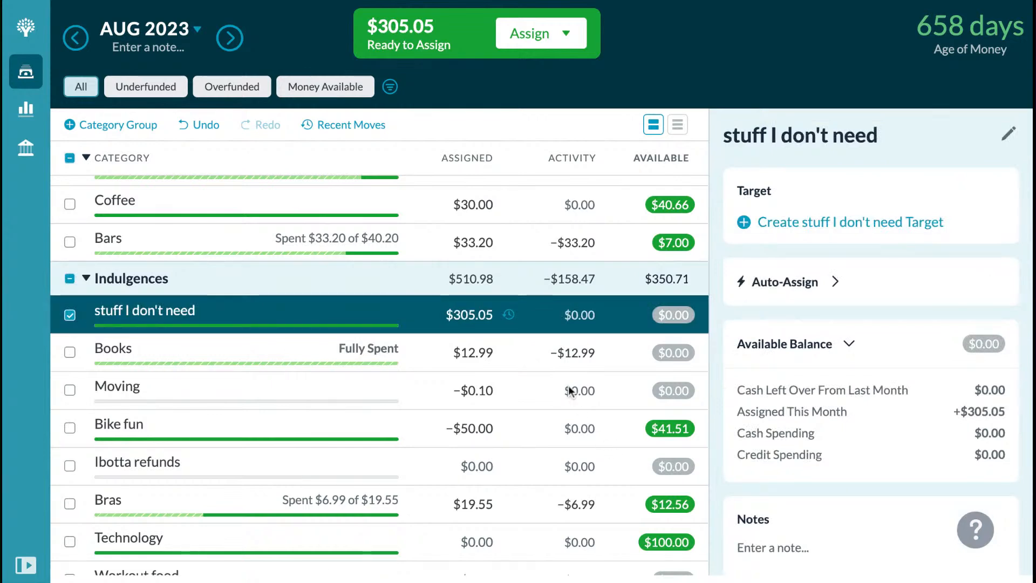
Look through the August 2023 budget from Rainy Day (Infrequent) up to the Groceries group
{"action": "scroll", "coordinate": [570, 391], "scroll_direction": "up", "scroll_amount": 1}
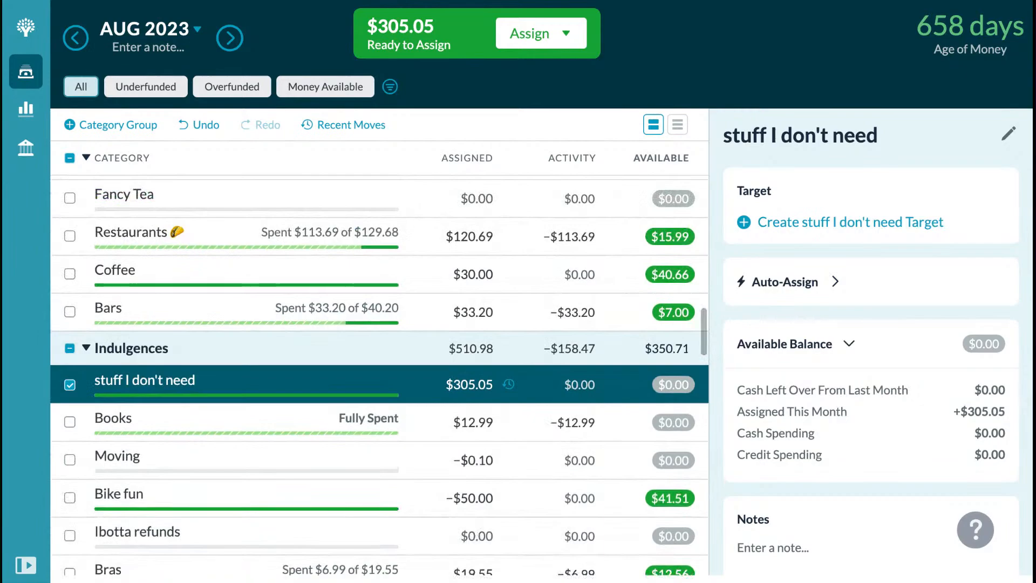
{"action": "scroll", "coordinate": [571, 390], "scroll_direction": "up", "scroll_amount": 5}
{"action": "scroll", "coordinate": [570, 391], "scroll_direction": "up", "scroll_amount": 4}
{"action": "scroll", "coordinate": [570, 391], "scroll_direction": "down", "scroll_amount": 10}
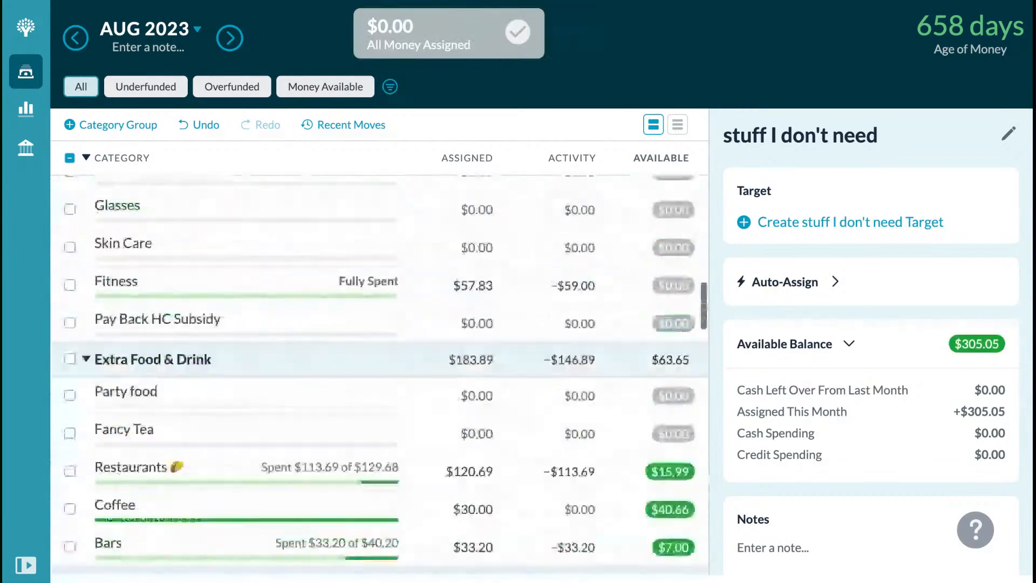
{"action": "scroll", "coordinate": [570, 391], "scroll_direction": "down", "scroll_amount": 10}
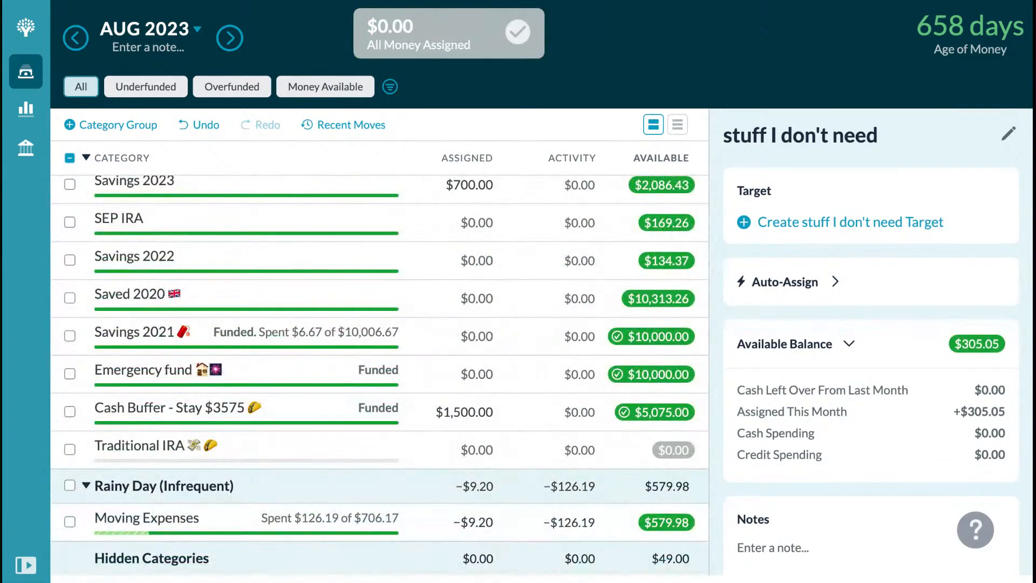
{"action": "scroll", "coordinate": [378, 470], "scroll_direction": "up", "scroll_amount": 15}
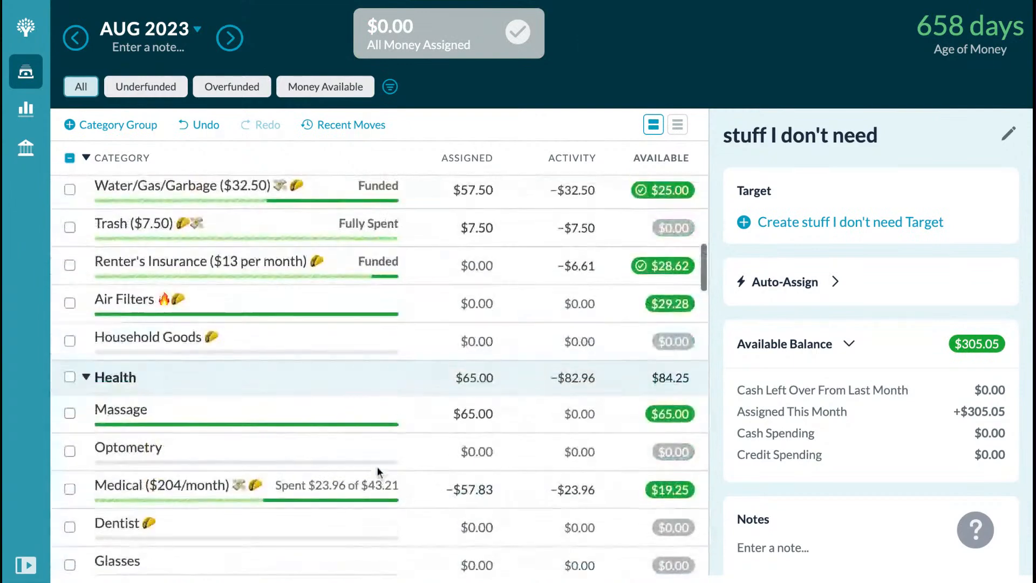
{"action": "scroll", "coordinate": [459, 418], "scroll_direction": "down", "scroll_amount": 5}
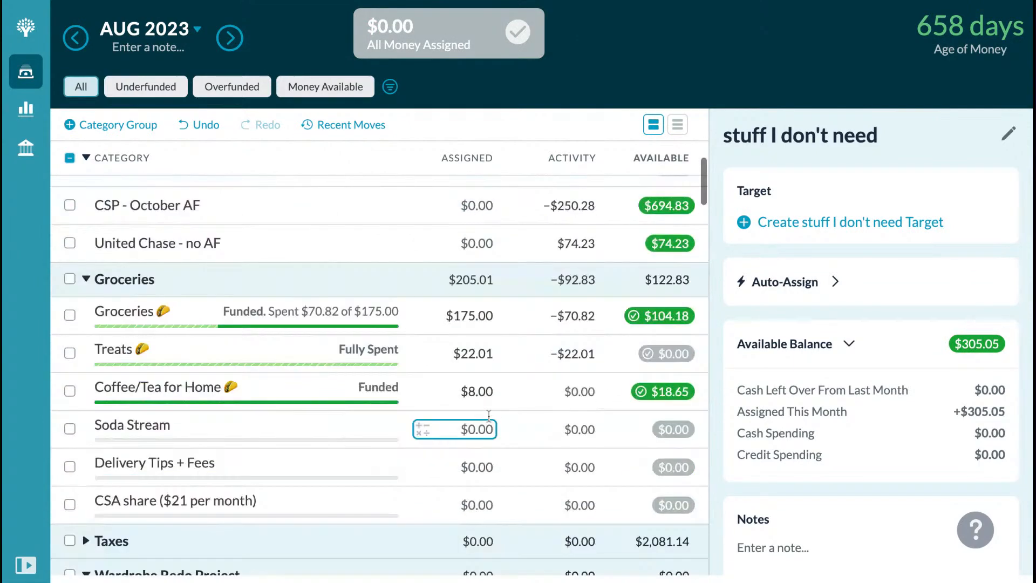
View the Groceries and Soda Stream category details and look over the Extra Food & Drink group
{"action": "left_click", "coordinate": [456, 316]}
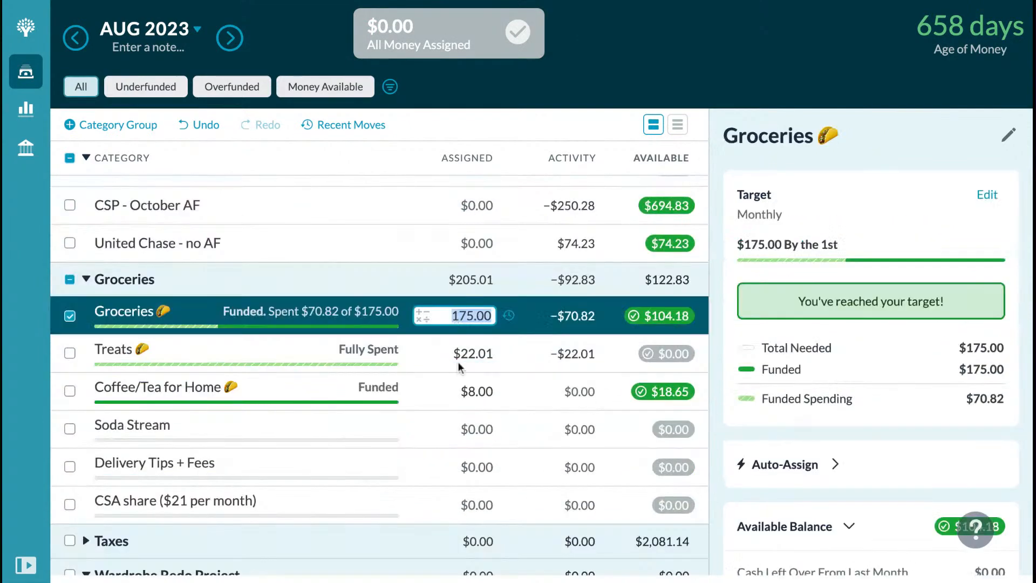
{"action": "left_click", "coordinate": [467, 429]}
{"action": "scroll", "coordinate": [469, 429], "scroll_direction": "down", "scroll_amount": 5}
{"action": "scroll", "coordinate": [469, 431], "scroll_direction": "up", "scroll_amount": 2}
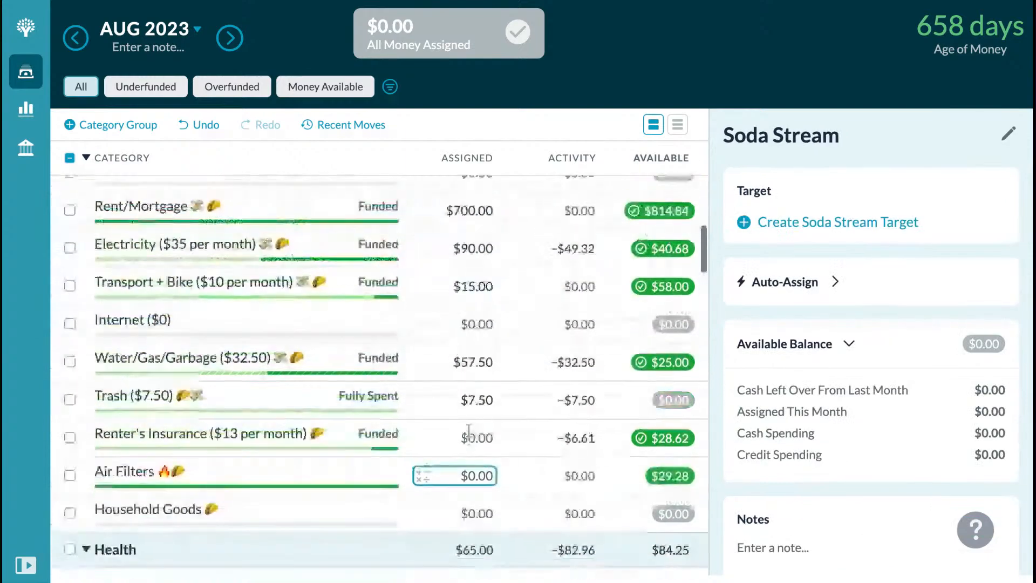
{"action": "scroll", "coordinate": [480, 486], "scroll_direction": "down", "scroll_amount": 3}
{"action": "scroll", "coordinate": [490, 562], "scroll_direction": "down", "scroll_amount": 8}
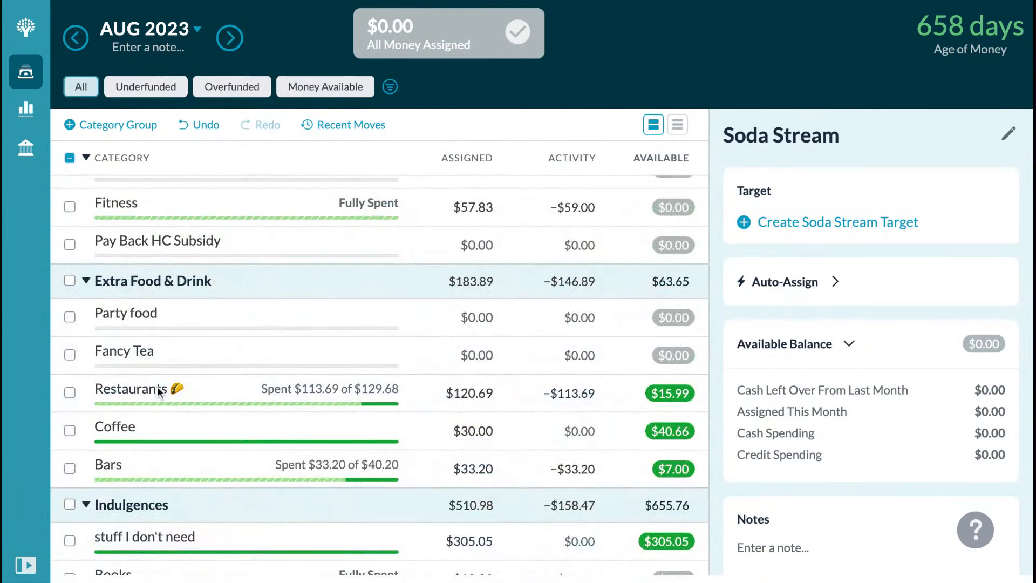
Review the Health group and view the details of its Dentist category
{"action": "scroll", "coordinate": [173, 394], "scroll_direction": "up", "scroll_amount": 4}
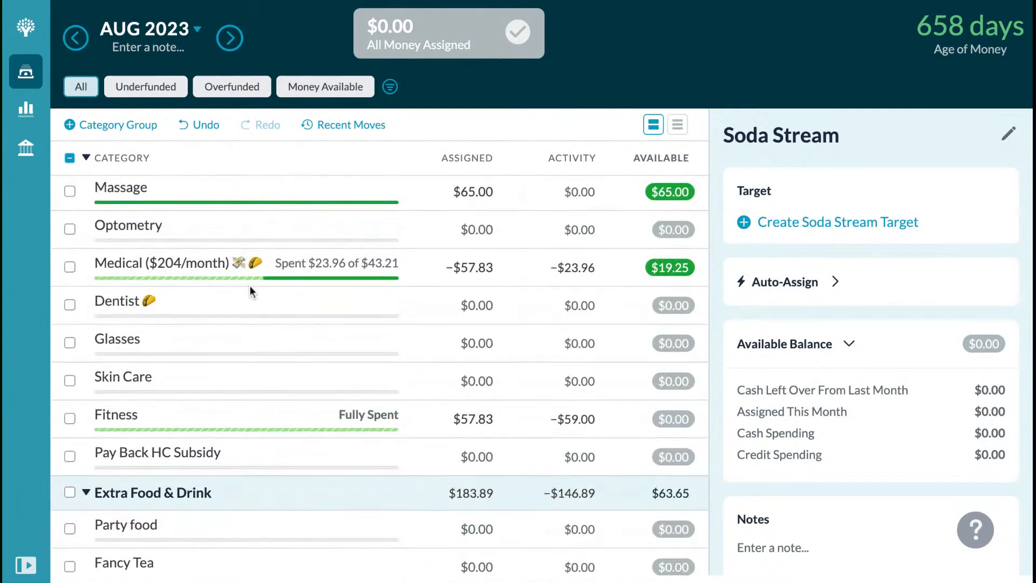
{"action": "scroll", "coordinate": [250, 286], "scroll_direction": "up", "scroll_amount": 1}
{"action": "left_click", "coordinate": [447, 377]}
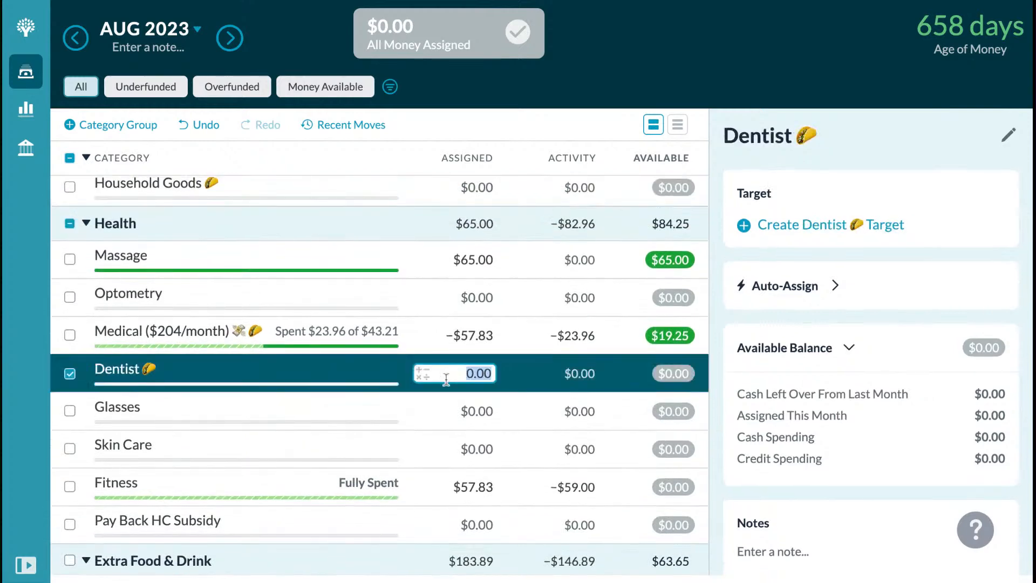
{"action": "left_click", "coordinate": [394, 420]}
{"action": "left_click", "coordinate": [461, 378]}
{"action": "scroll", "coordinate": [261, 325], "scroll_direction": "up", "scroll_amount": 2}
{"action": "scroll", "coordinate": [190, 283], "scroll_direction": "up", "scroll_amount": 2}
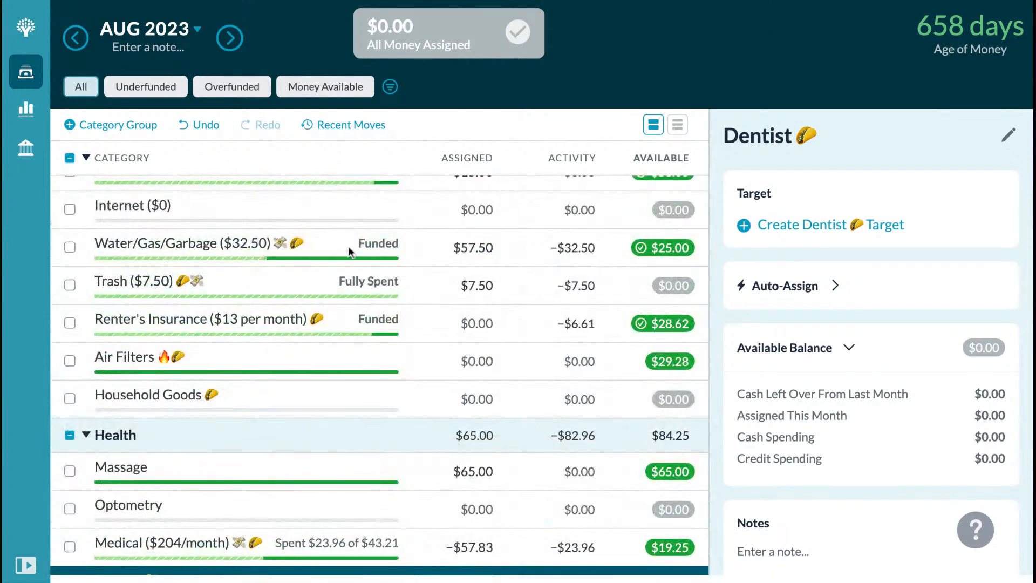
Remove the winged-money emoji from the Transport + Bike ($10 per month) category name in Household + Insurance, keeping the taco emoji
{"action": "scroll", "coordinate": [221, 290], "scroll_direction": "up", "scroll_amount": 4}
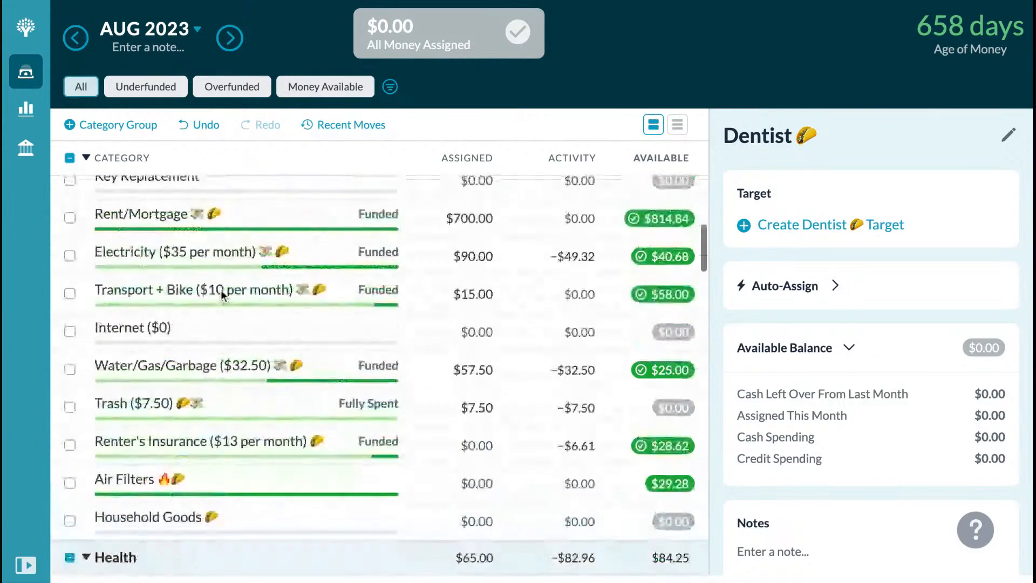
{"action": "left_click", "coordinate": [218, 359]}
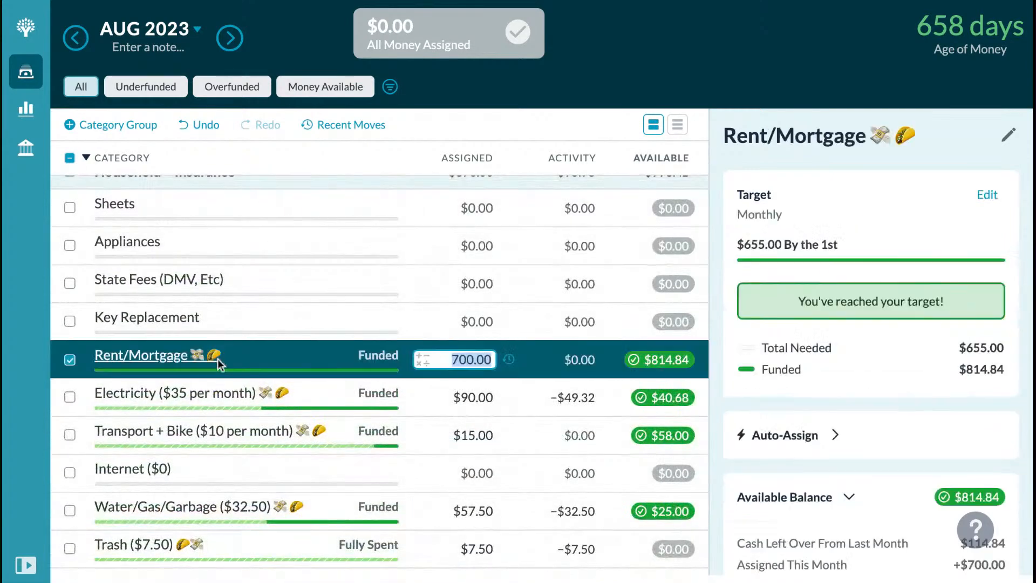
{"action": "scroll", "coordinate": [270, 406], "scroll_direction": "down", "scroll_amount": 1}
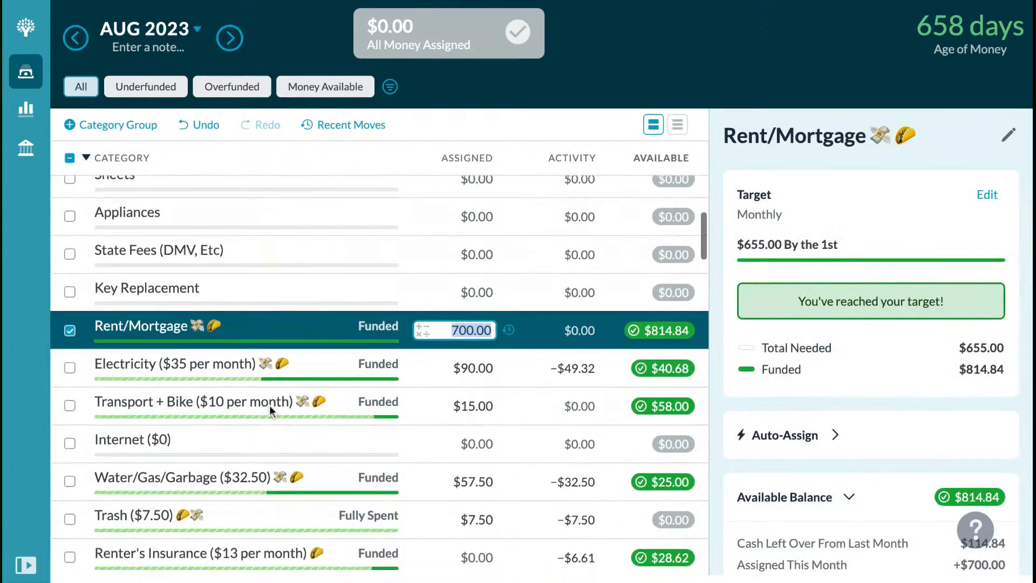
{"action": "left_click", "coordinate": [310, 404]}
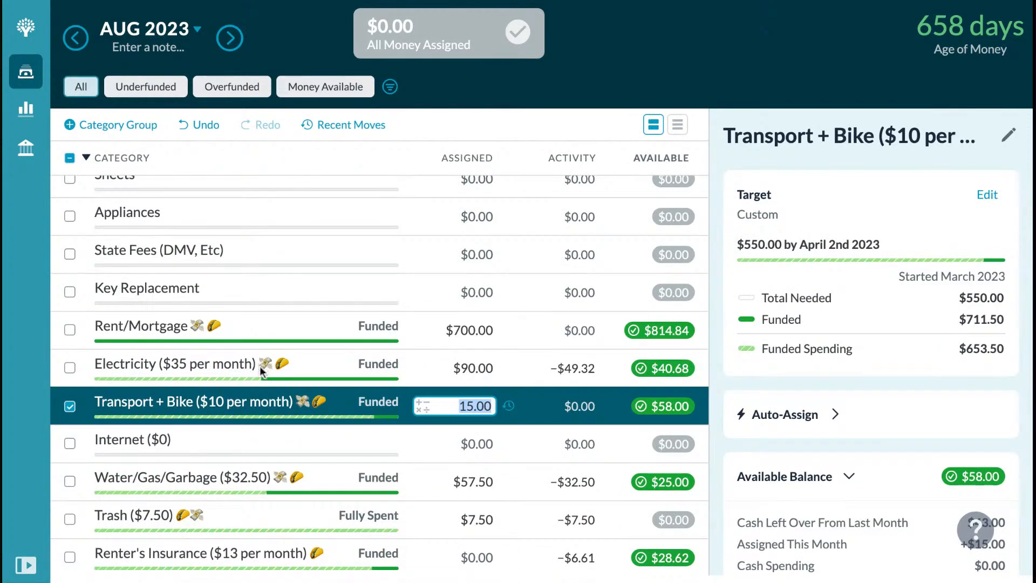
{"action": "left_click", "coordinate": [305, 408]}
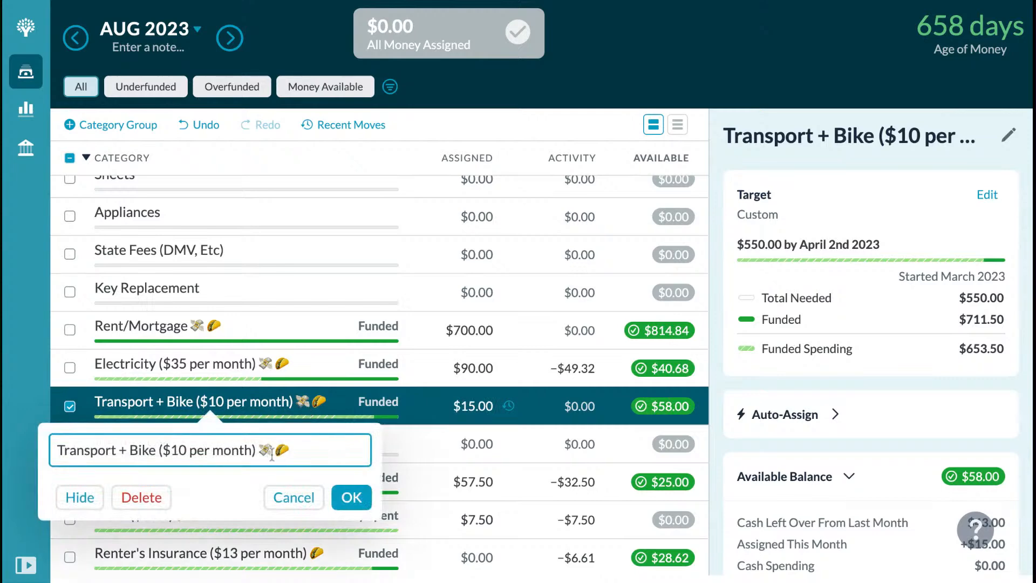
{"action": "left_click", "coordinate": [272, 452]}
{"action": "key", "text": "BackSpace"}
{"action": "left_click", "coordinate": [350, 501]}
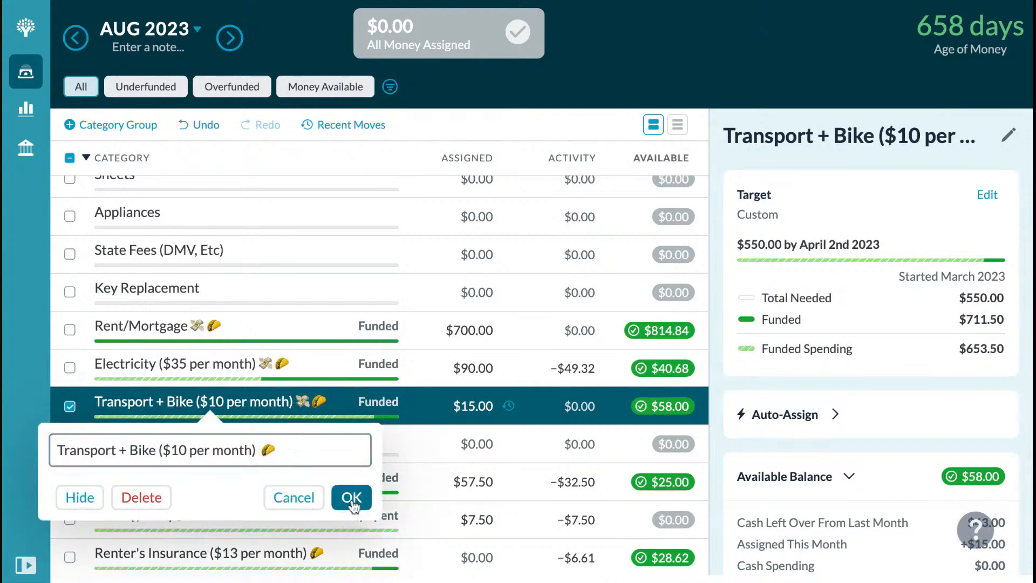
Check the Electricity ($35 per month) category's name and target, and view the Rent/Mortgage category details
{"action": "left_click", "coordinate": [251, 362]}
{"action": "left_click", "coordinate": [325, 368]}
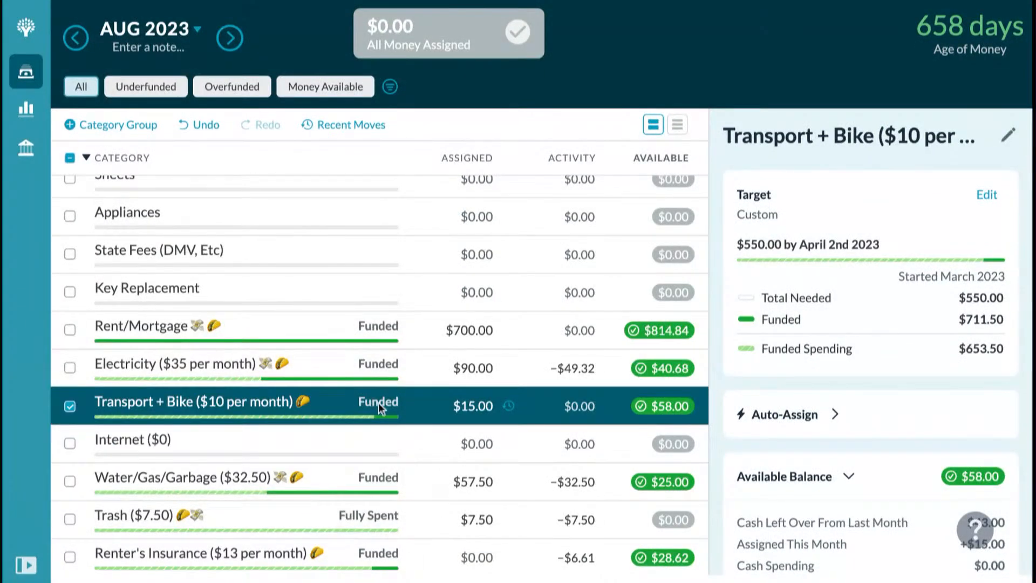
{"action": "left_click", "coordinate": [278, 369]}
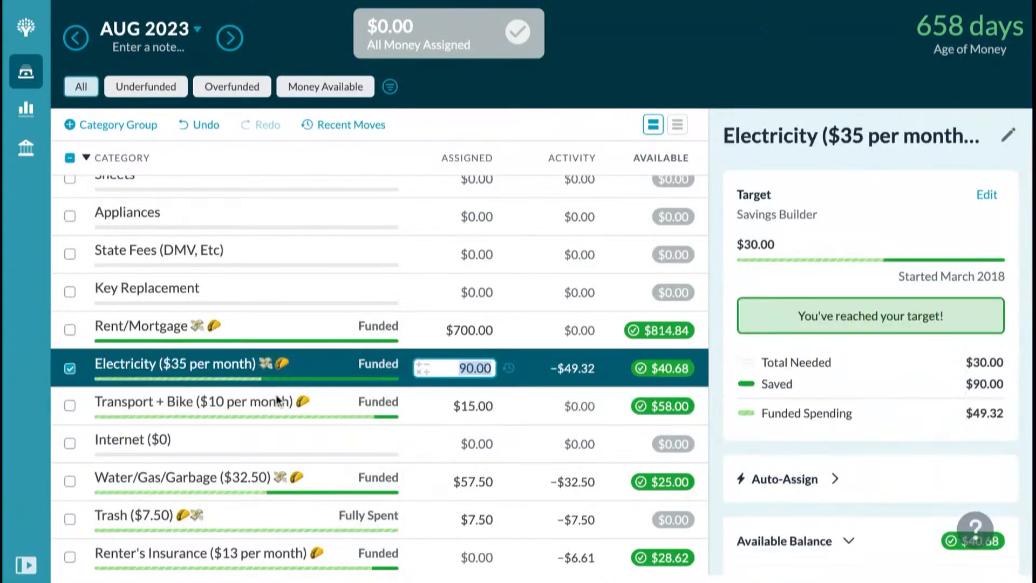
{"action": "left_click", "coordinate": [263, 369]}
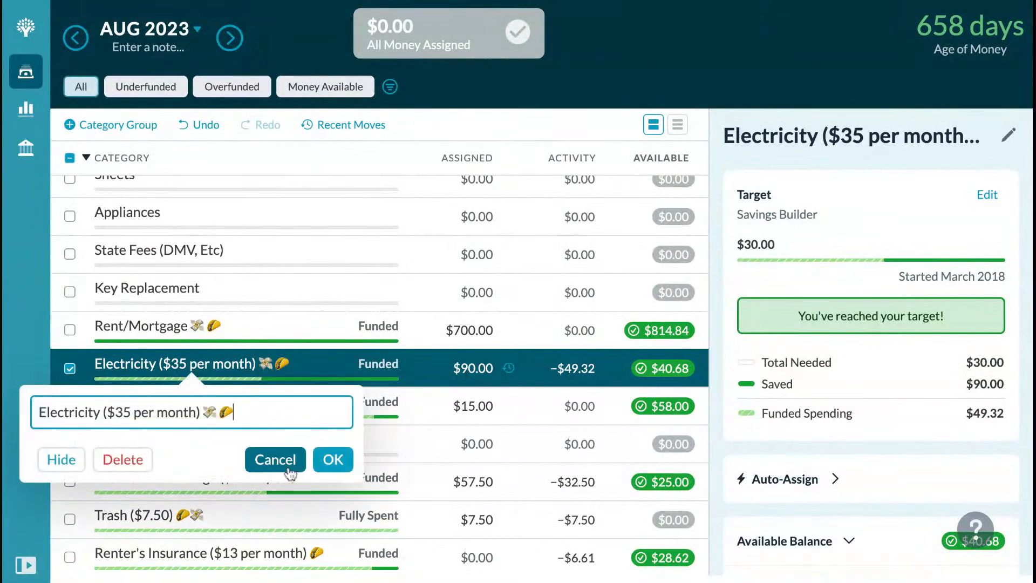
{"action": "left_click", "coordinate": [335, 459]}
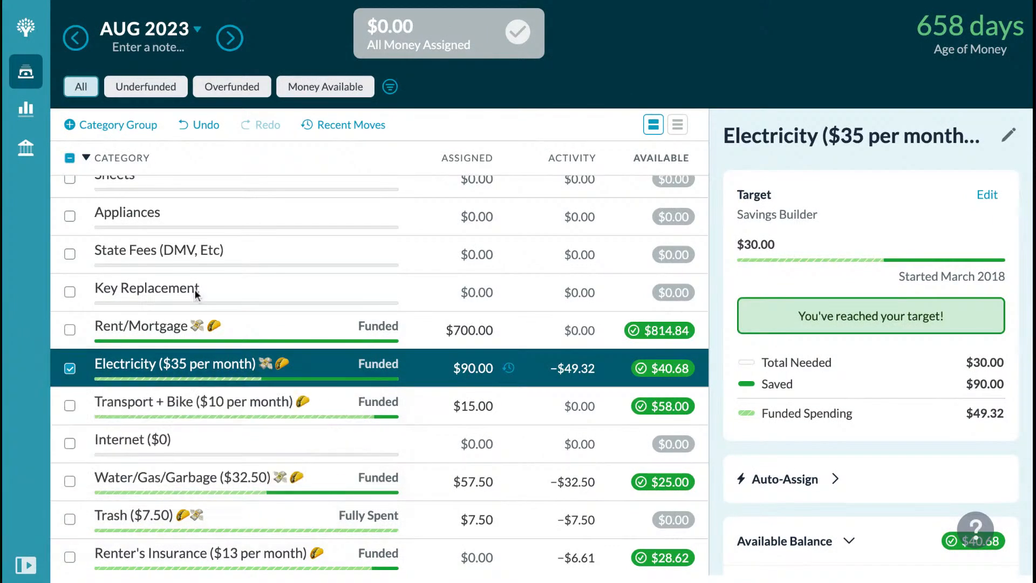
{"action": "left_click", "coordinate": [284, 338]}
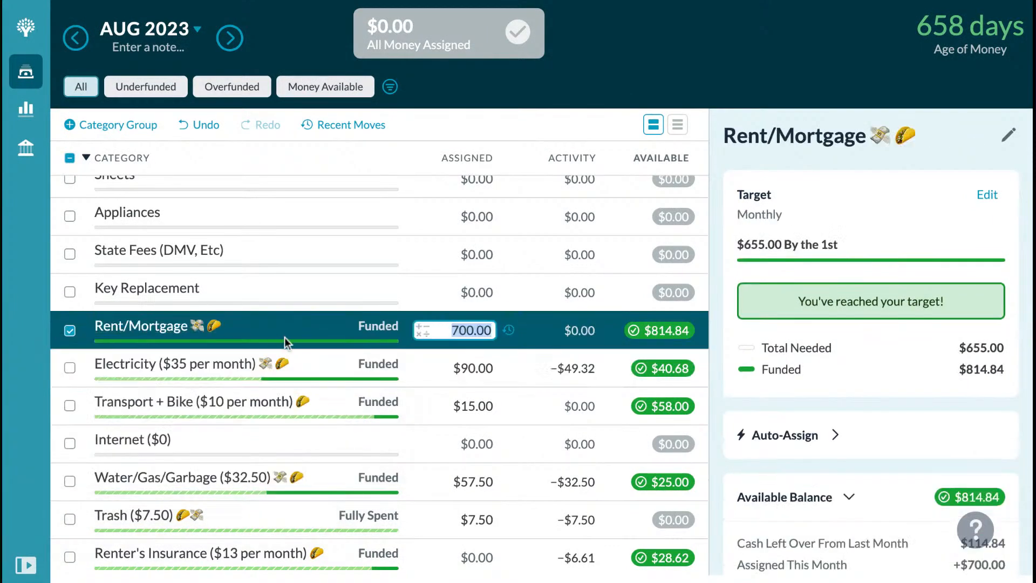
Check the Rent/Mortgage category's name and view the Water/Gas/Garbage ($32.50) category details
{"action": "left_click", "coordinate": [198, 338]}
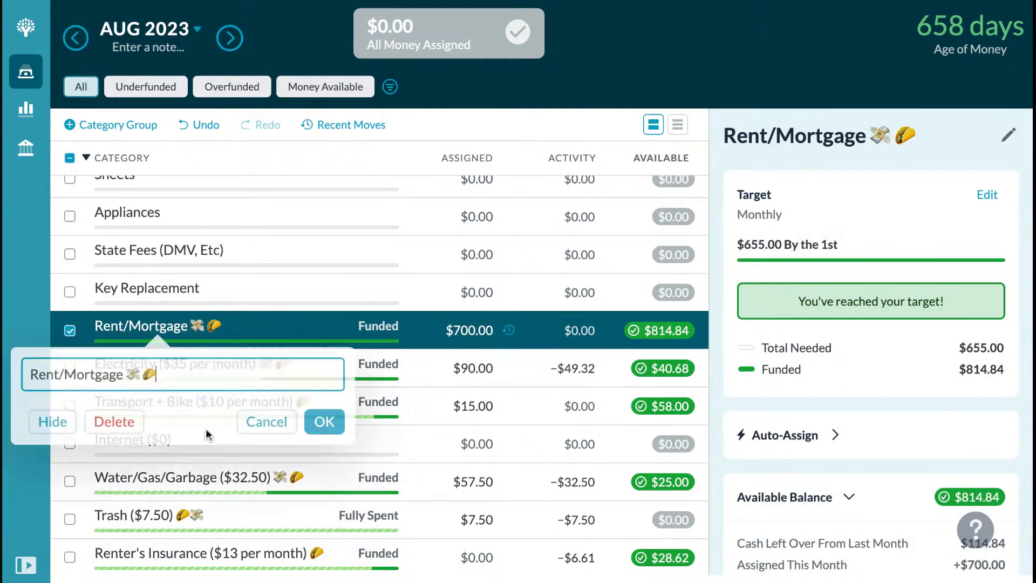
{"action": "left_click", "coordinate": [345, 462]}
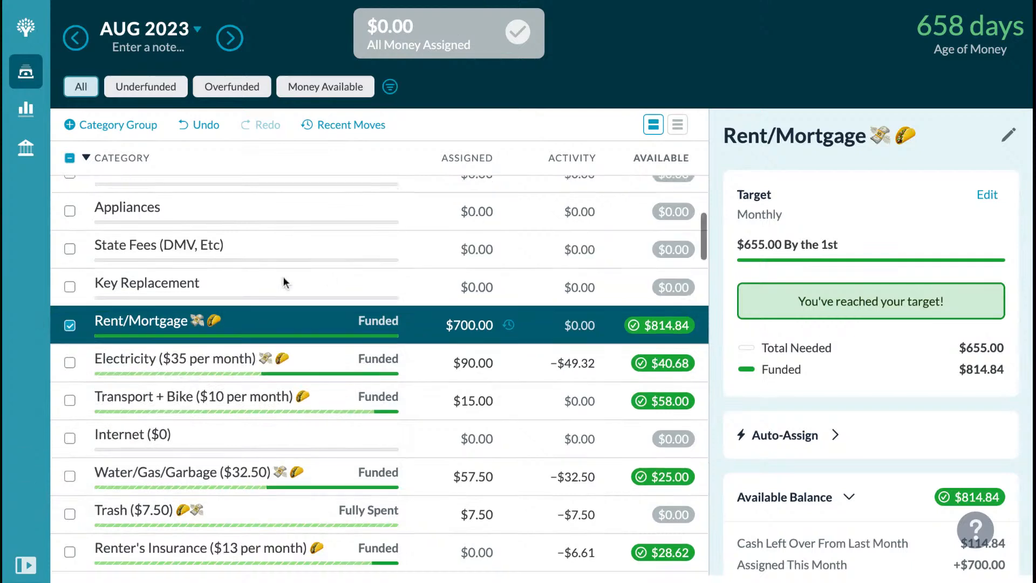
{"action": "scroll", "coordinate": [285, 282], "scroll_direction": "down", "scroll_amount": 2}
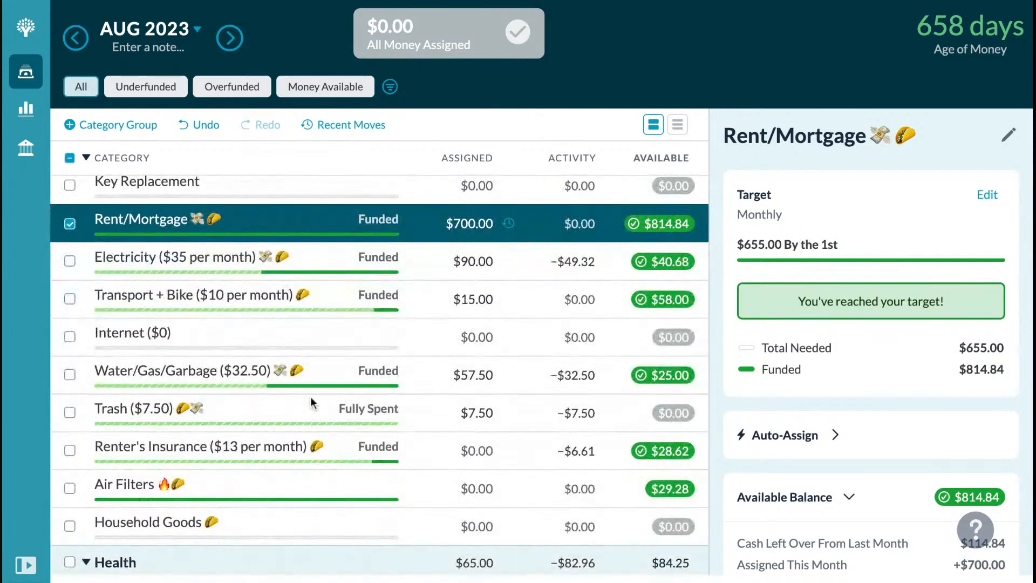
{"action": "left_click", "coordinate": [245, 374]}
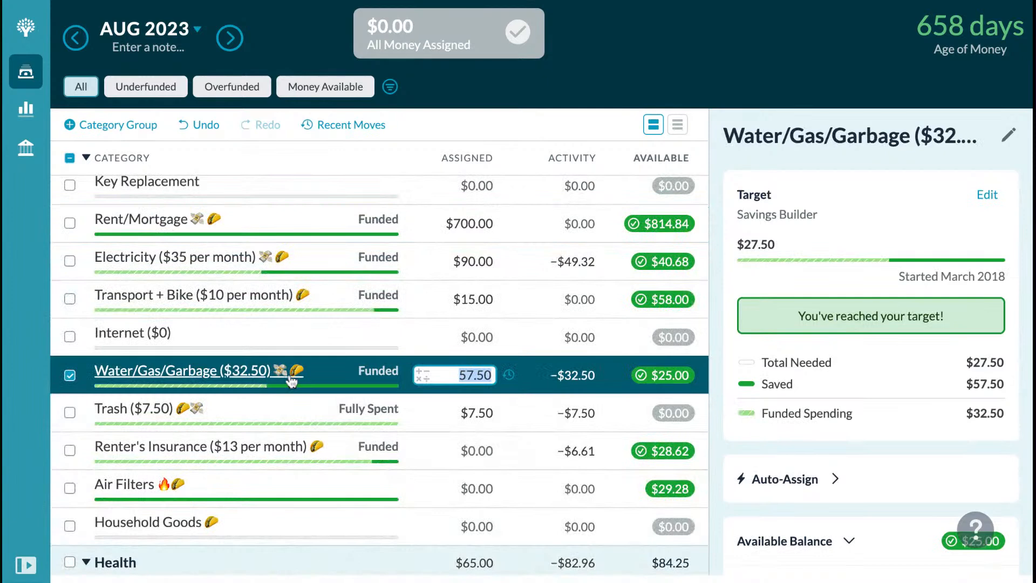
Remove the taco emoji from the Renter's Insurance ($13 per month) category name
{"action": "scroll", "coordinate": [323, 394], "scroll_direction": "down", "scroll_amount": 1}
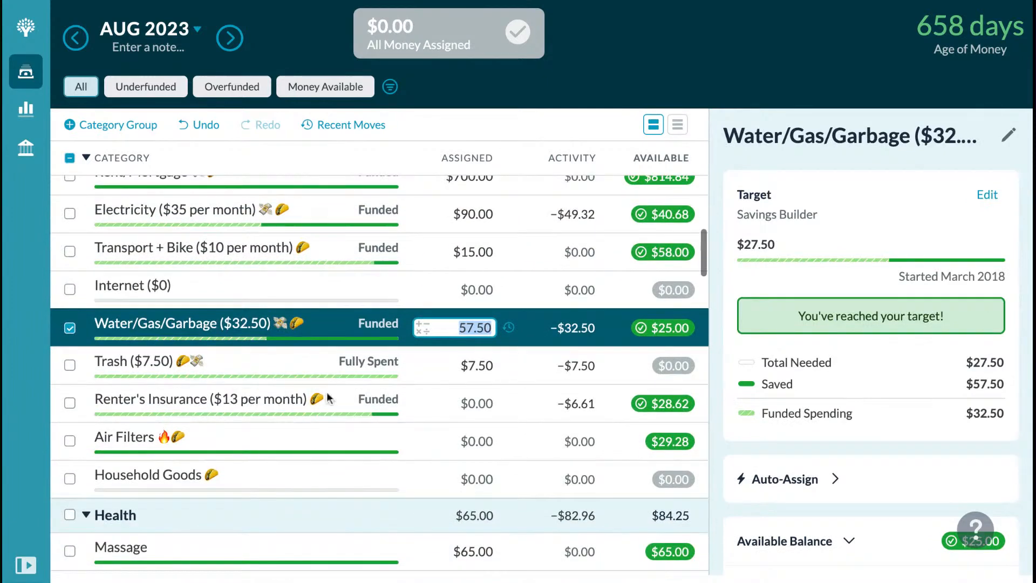
{"action": "scroll", "coordinate": [170, 442], "scroll_direction": "down", "scroll_amount": 1}
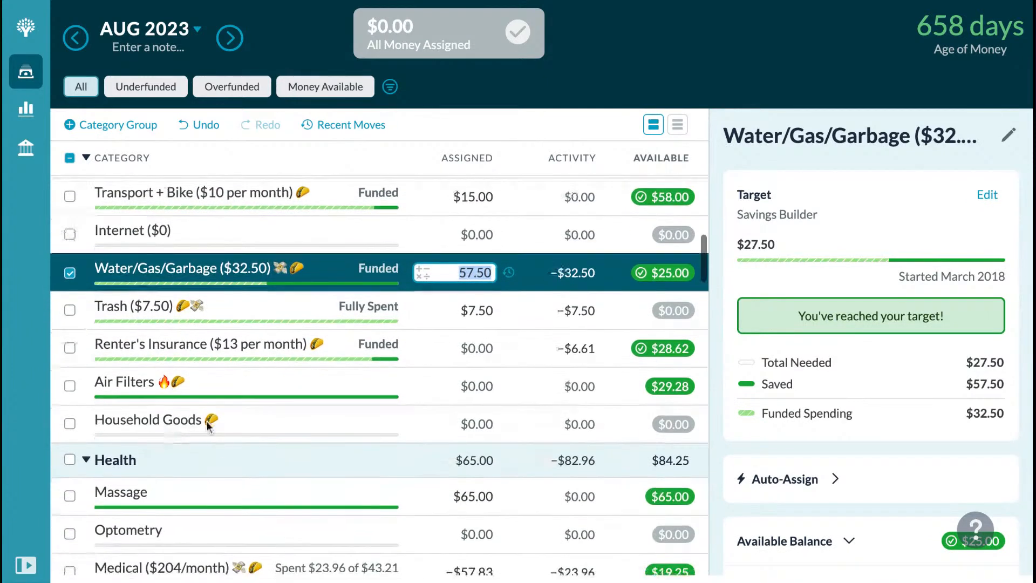
{"action": "left_click", "coordinate": [305, 352]}
{"action": "left_click", "coordinate": [287, 350]}
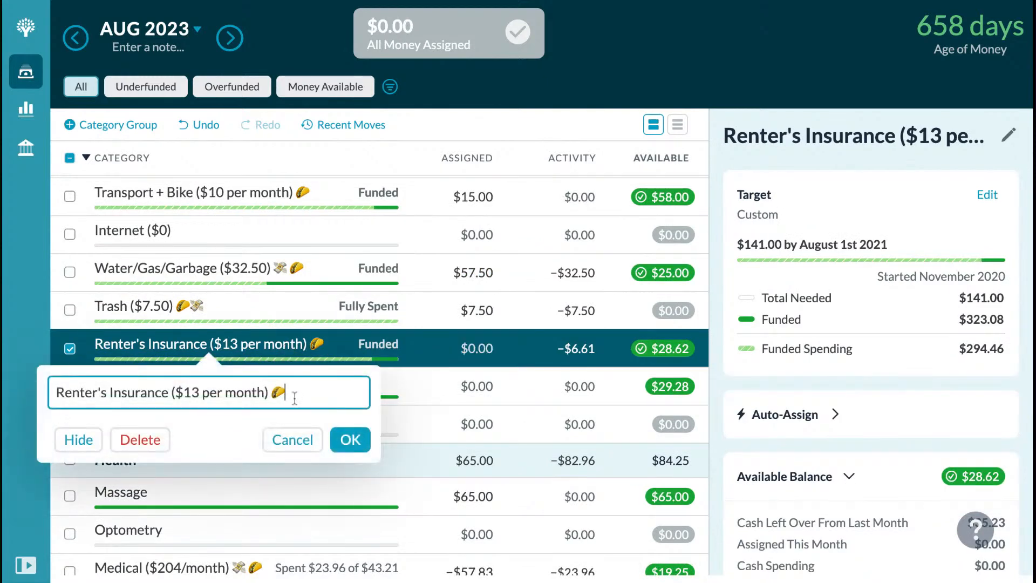
{"action": "key", "text": "BackSpace"}
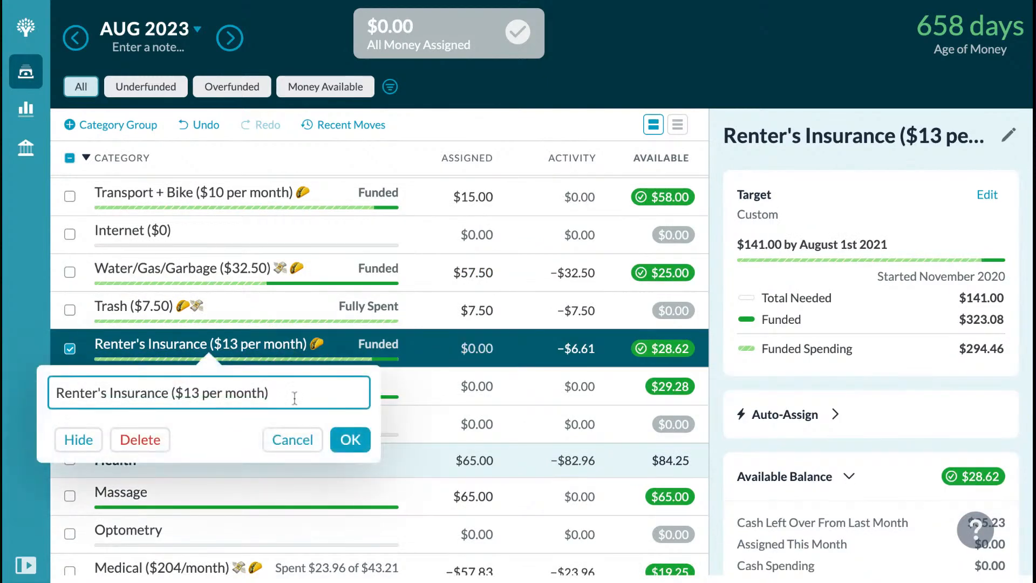
{"action": "left_click", "coordinate": [345, 442]}
Remove the winged-money emoji from the Medical ($204/month) category name in the Health group, keeping the taco emoji
{"action": "scroll", "coordinate": [325, 347], "scroll_direction": "down", "scroll_amount": 5}
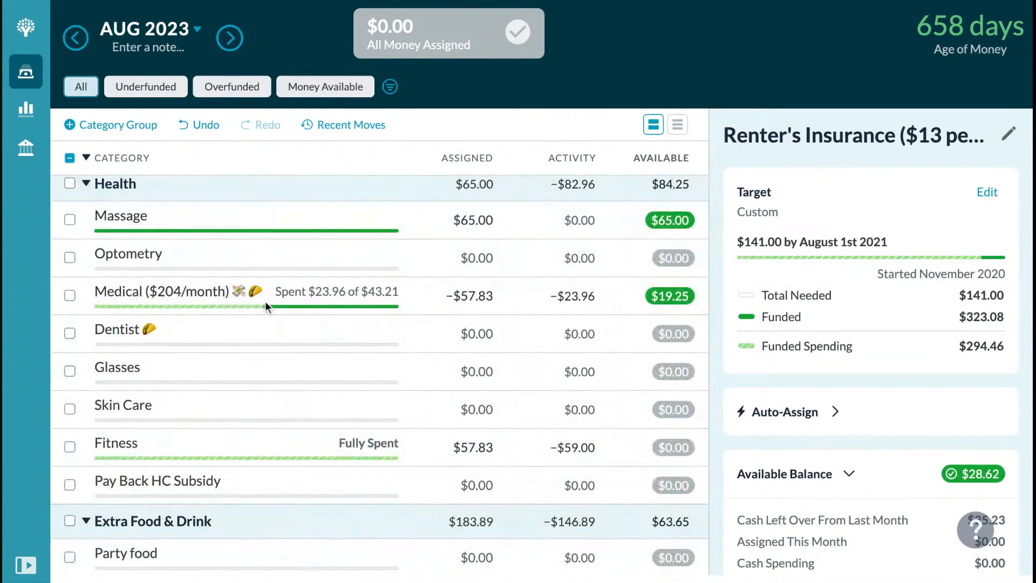
{"action": "left_click", "coordinate": [264, 301]}
{"action": "left_click", "coordinate": [252, 296]}
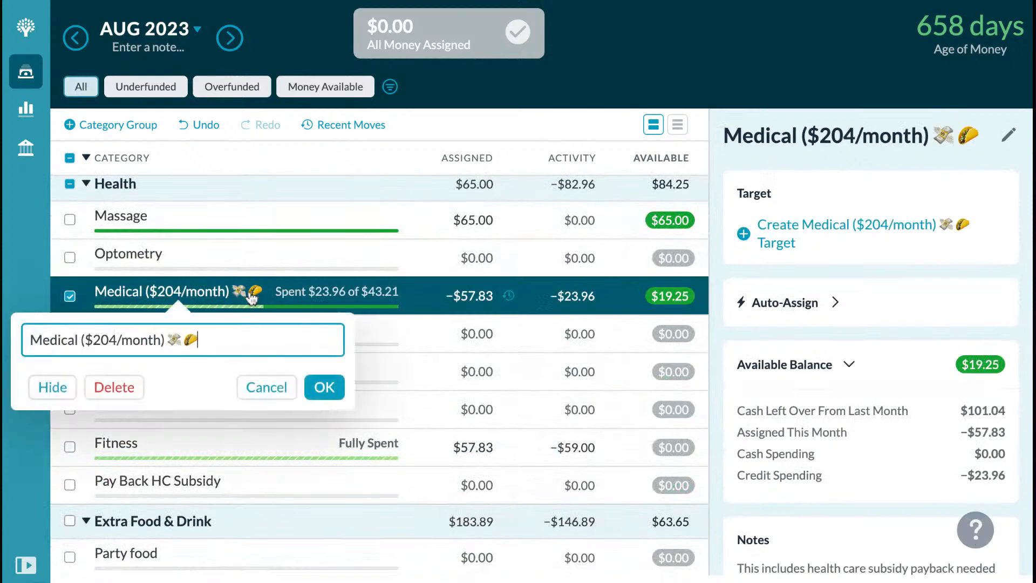
{"action": "left_click", "coordinate": [182, 348]}
{"action": "key", "text": "BackSpace"}
{"action": "left_click", "coordinate": [334, 386]}
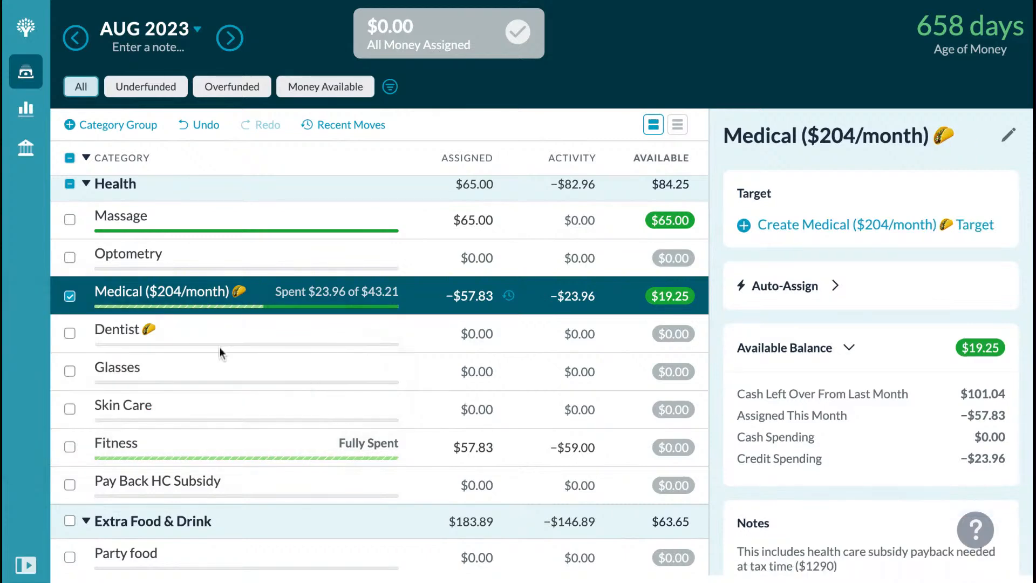
View the Fitness category details in the Health group and look over the Extra Food & Drink categories
{"action": "left_click", "coordinate": [151, 444]}
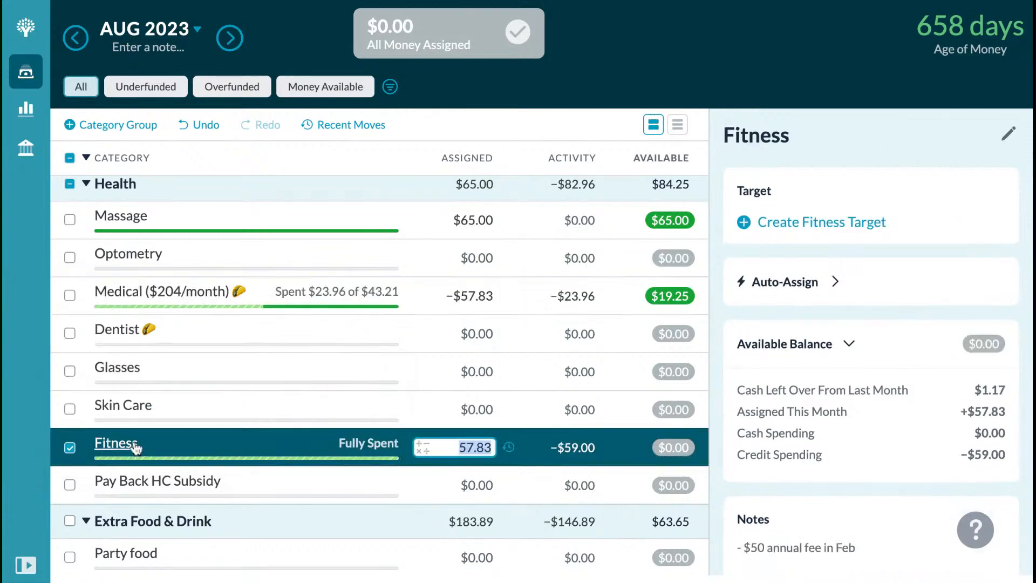
{"action": "scroll", "coordinate": [135, 445], "scroll_direction": "up", "scroll_amount": 1}
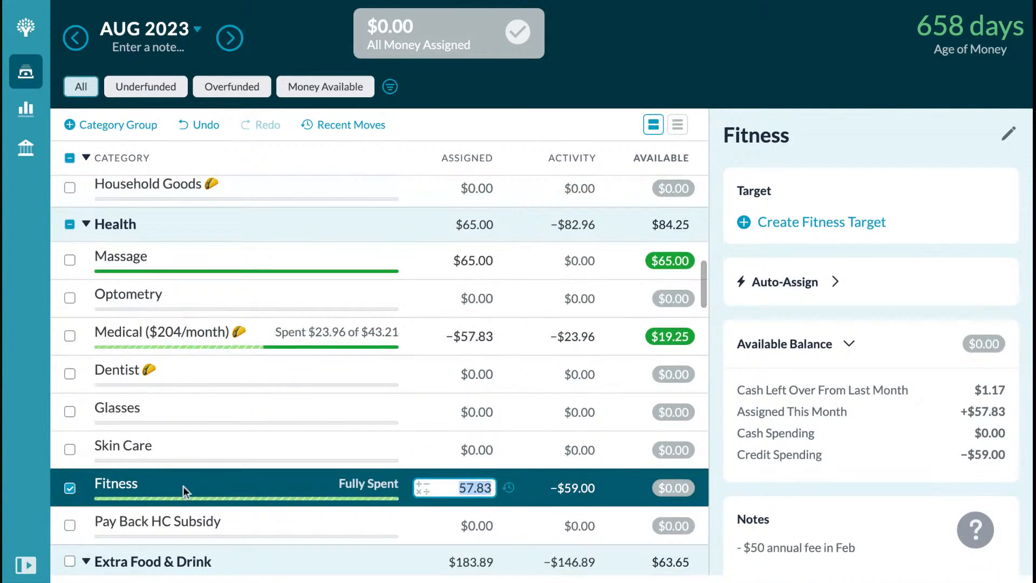
{"action": "scroll", "coordinate": [173, 474], "scroll_direction": "down", "scroll_amount": 7}
{"action": "scroll", "coordinate": [173, 474], "scroll_direction": "up", "scroll_amount": 1}
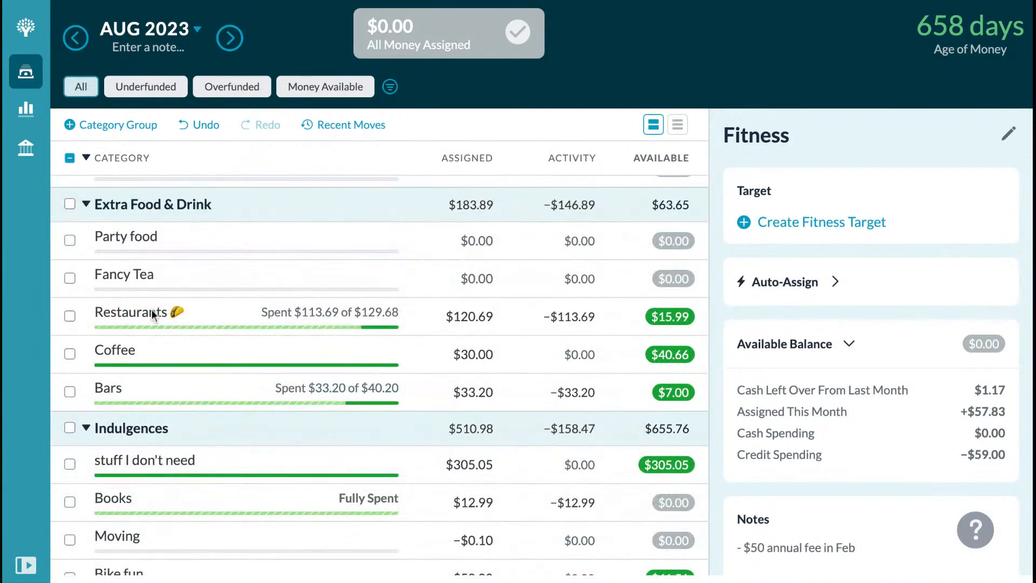
Add a taco emoji to the Coffee category name in Extra Food & Drink, copying the emoji for reuse before saving
{"action": "left_click", "coordinate": [141, 366]}
{"action": "left_click", "coordinate": [132, 361]}
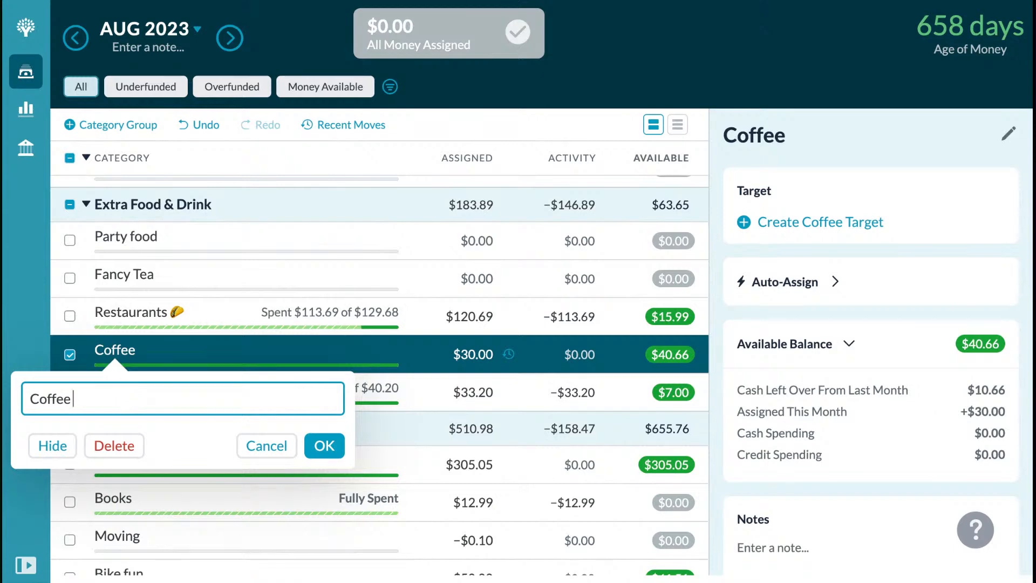
{"action": "type", "text": "🌮"}
{"action": "left_click_drag", "start_coordinate": [98, 398], "coordinate": [74, 397]}
{"action": "key", "text": "ctrl+c"}
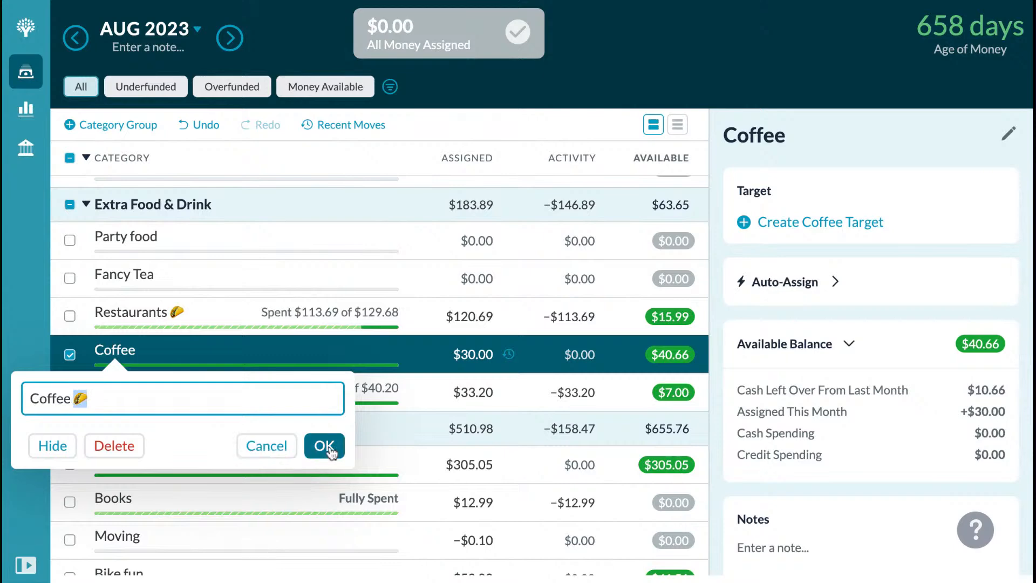
{"action": "left_click", "coordinate": [331, 451]}
Look through the Indulgences group's categories and view the Books category details
{"action": "scroll", "coordinate": [228, 413], "scroll_direction": "down", "scroll_amount": 3}
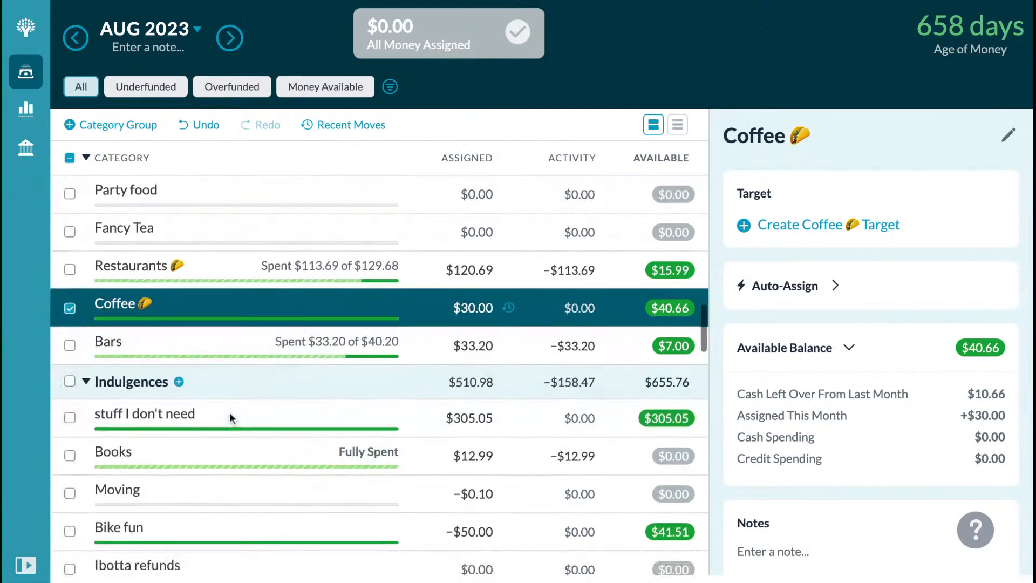
{"action": "scroll", "coordinate": [220, 394], "scroll_direction": "down", "scroll_amount": 4}
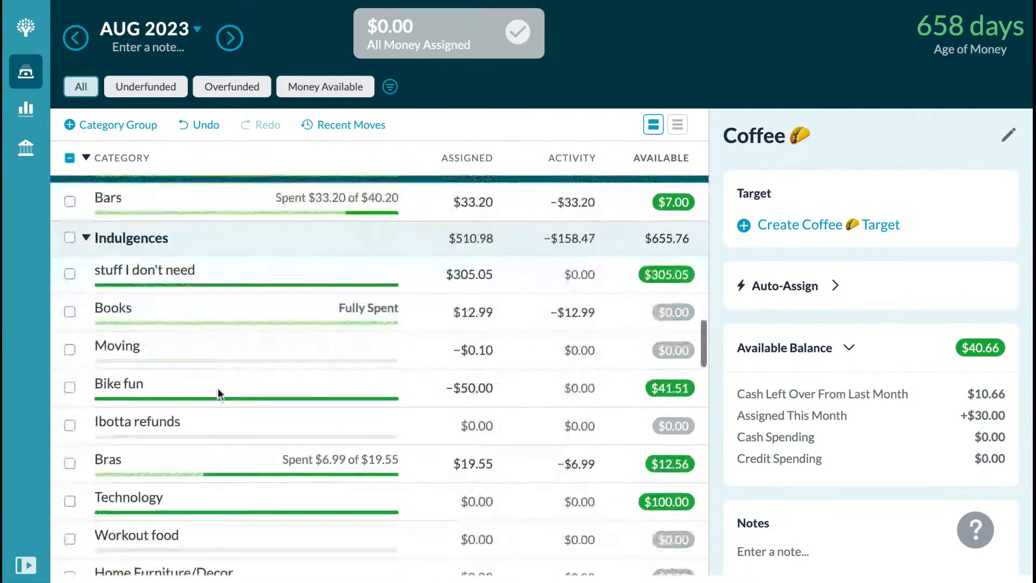
{"action": "scroll", "coordinate": [220, 324], "scroll_direction": "down", "scroll_amount": 1}
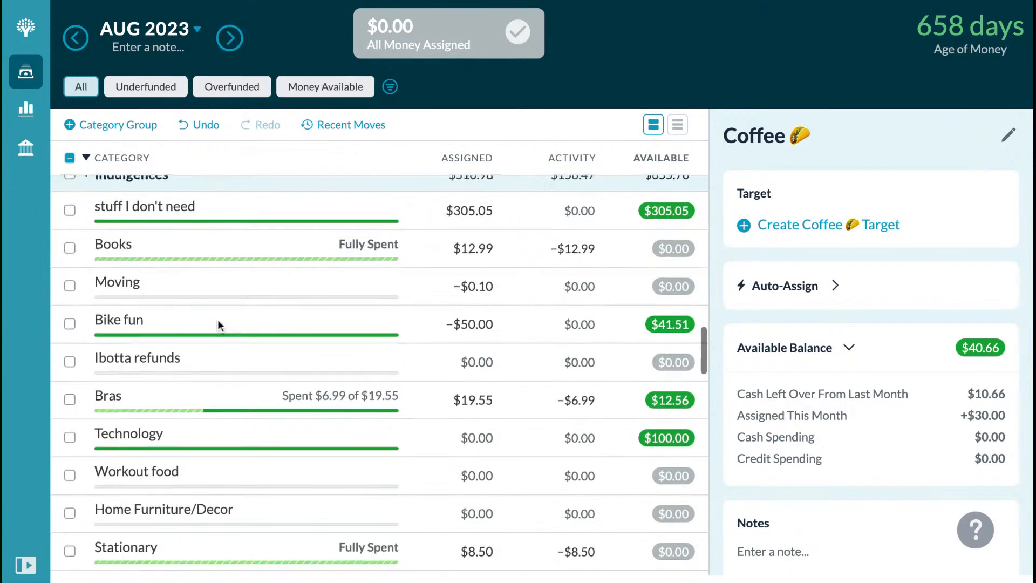
{"action": "left_click", "coordinate": [145, 254]}
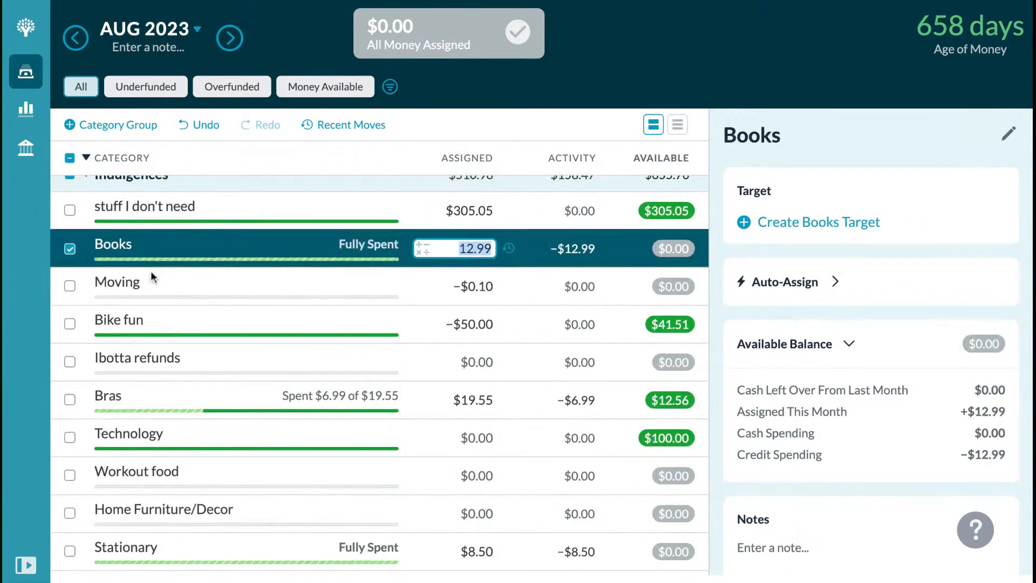
{"action": "scroll", "coordinate": [169, 338], "scroll_direction": "down", "scroll_amount": 2}
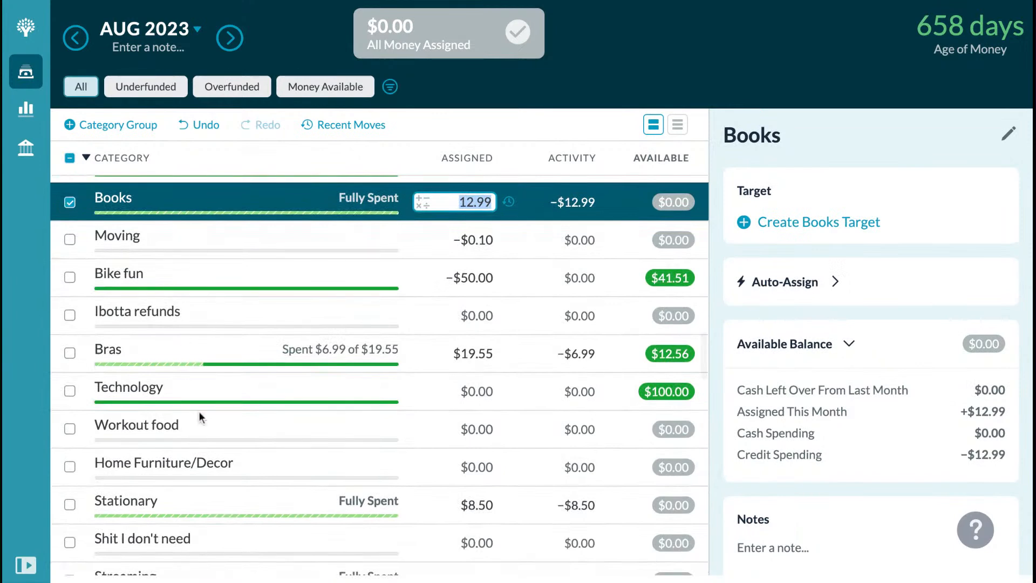
{"action": "scroll", "coordinate": [199, 417], "scroll_direction": "down", "scroll_amount": 4}
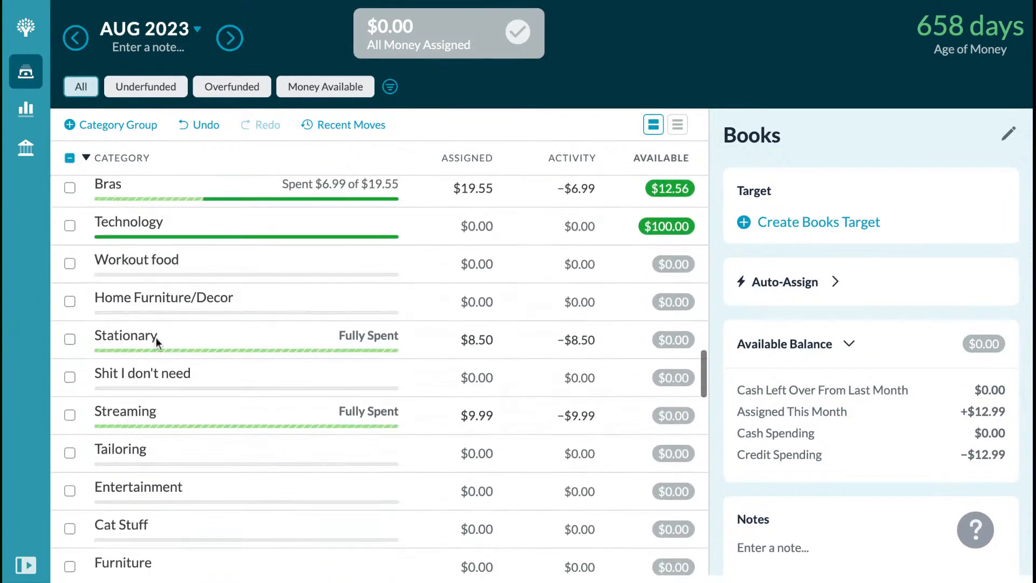
{"action": "scroll", "coordinate": [154, 338], "scroll_direction": "down", "scroll_amount": 5}
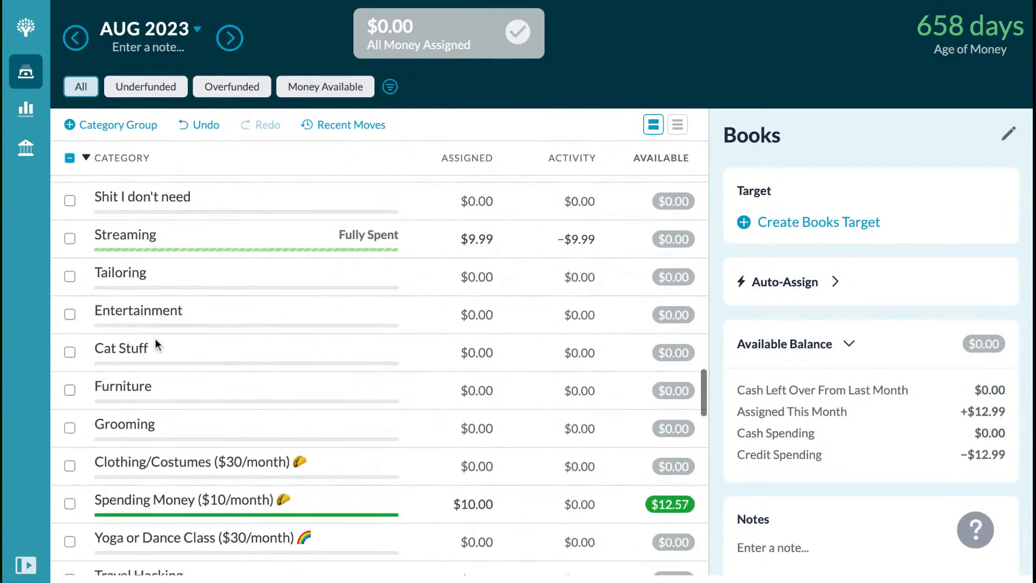
Add the taco and winged-money emojis to the Streaming category name
{"action": "left_click", "coordinate": [141, 243]}
{"action": "left_click", "coordinate": [140, 243]}
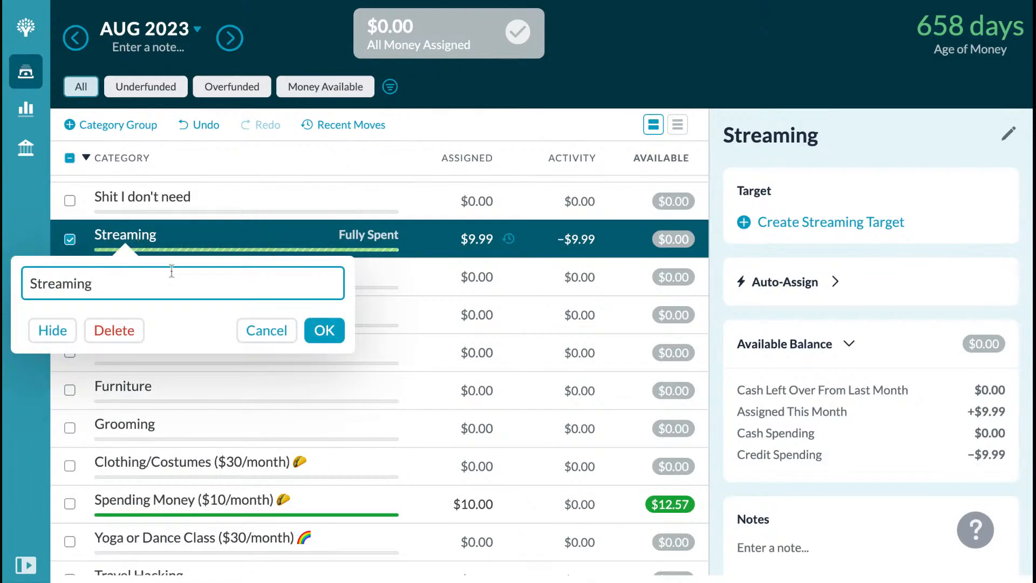
{"action": "key", "text": "ctrl+v"}
{"action": "type", "text": "💸"}
{"action": "left_click", "coordinate": [326, 330]}
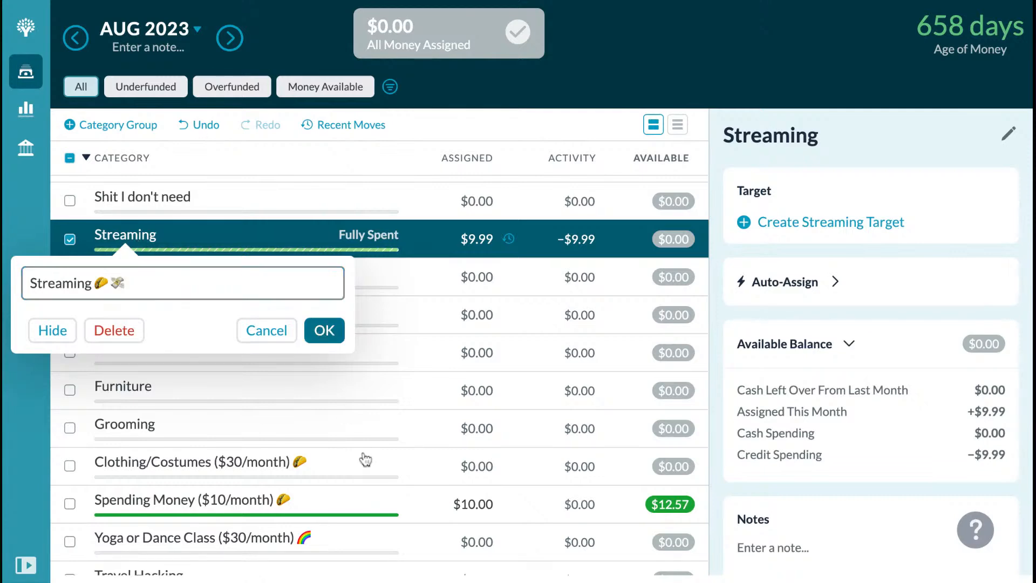
Check the Clothing/Costumes ($30/month) category's name and view the details of the Spending Money and Yoga or Dance Class categories
{"action": "scroll", "coordinate": [264, 421], "scroll_direction": "down", "scroll_amount": 2}
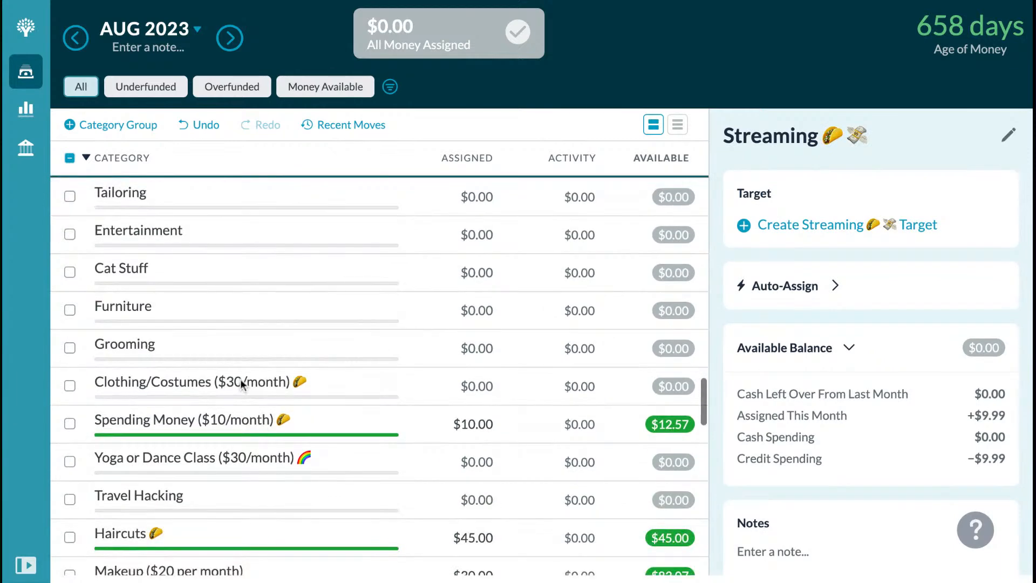
{"action": "left_click", "coordinate": [254, 389]}
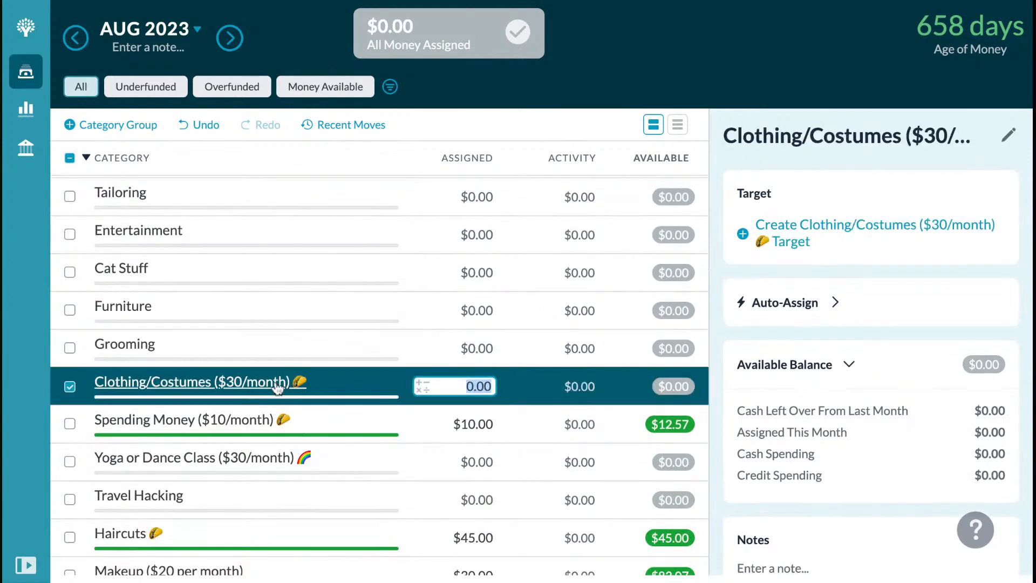
{"action": "left_click", "coordinate": [275, 384]}
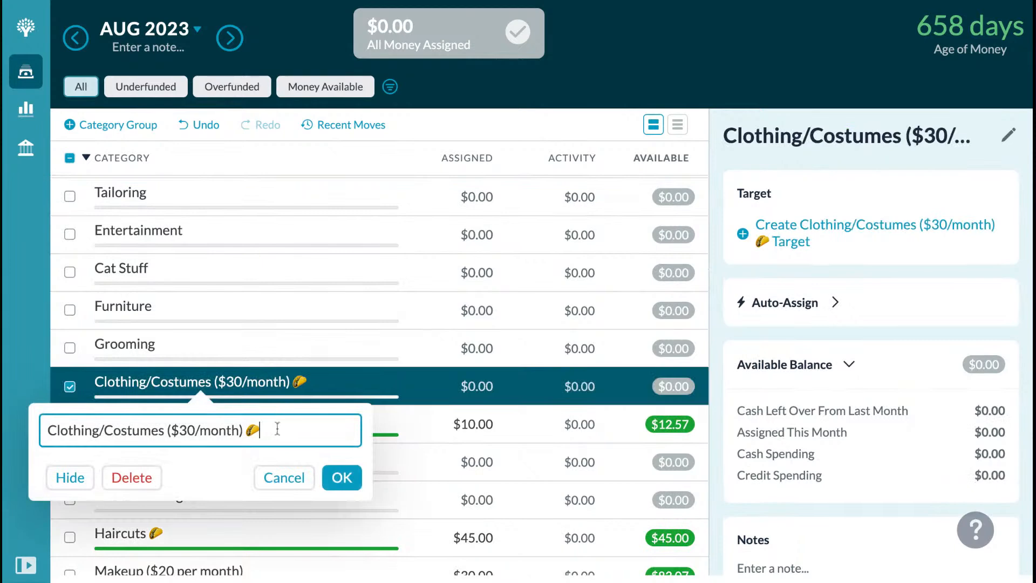
{"action": "left_click", "coordinate": [335, 477]}
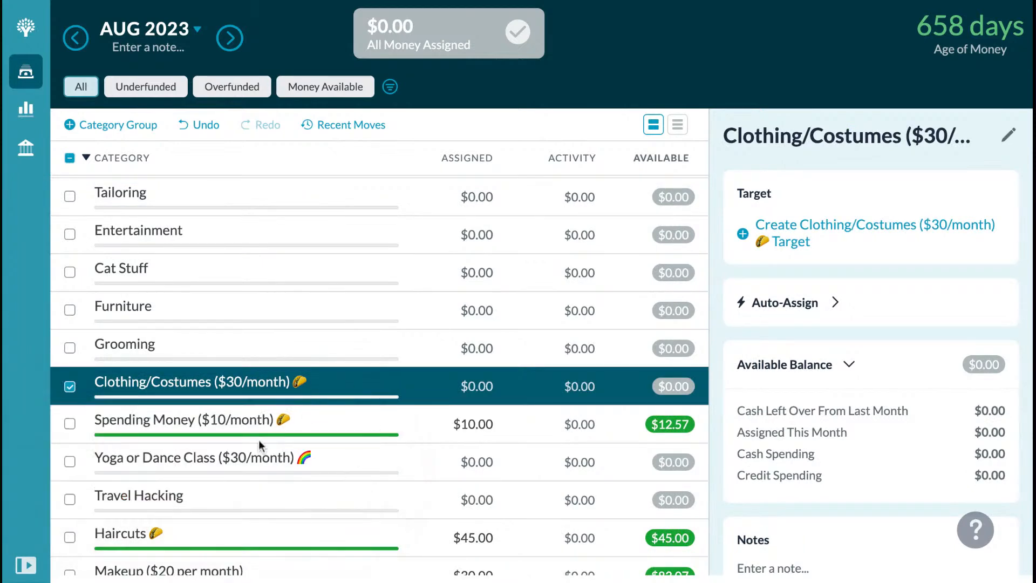
{"action": "scroll", "coordinate": [258, 439], "scroll_direction": "down", "scroll_amount": 1}
{"action": "left_click", "coordinate": [267, 395]}
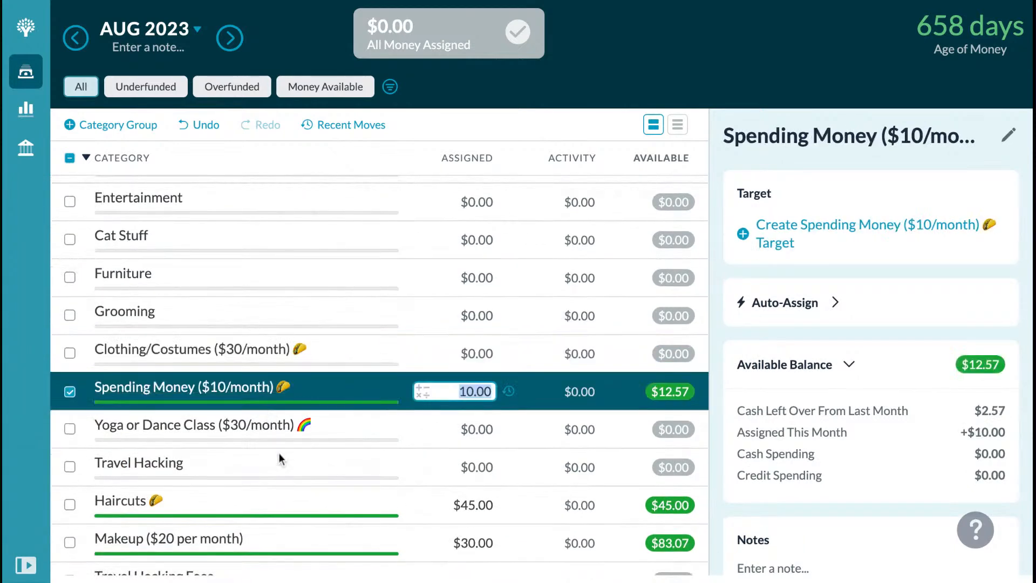
{"action": "left_click", "coordinate": [263, 433]}
{"action": "scroll", "coordinate": [264, 434], "scroll_direction": "down", "scroll_amount": 1}
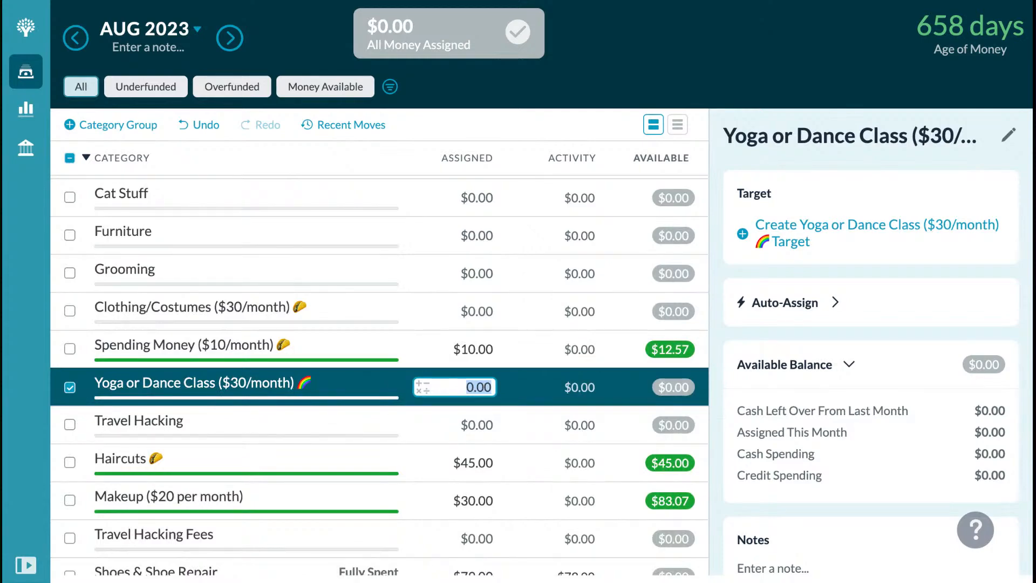
Recheck the Health group's emoji markers against the Indulgences categories and view the Haircuts category details
{"action": "scroll", "coordinate": [241, 470], "scroll_direction": "up", "scroll_amount": 15}
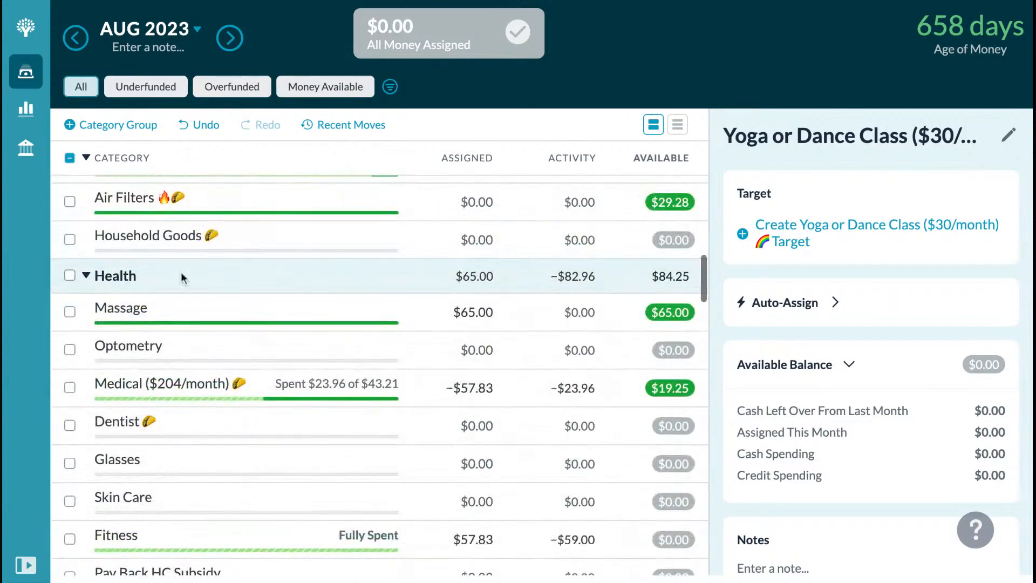
{"action": "scroll", "coordinate": [258, 492], "scroll_direction": "down", "scroll_amount": 15}
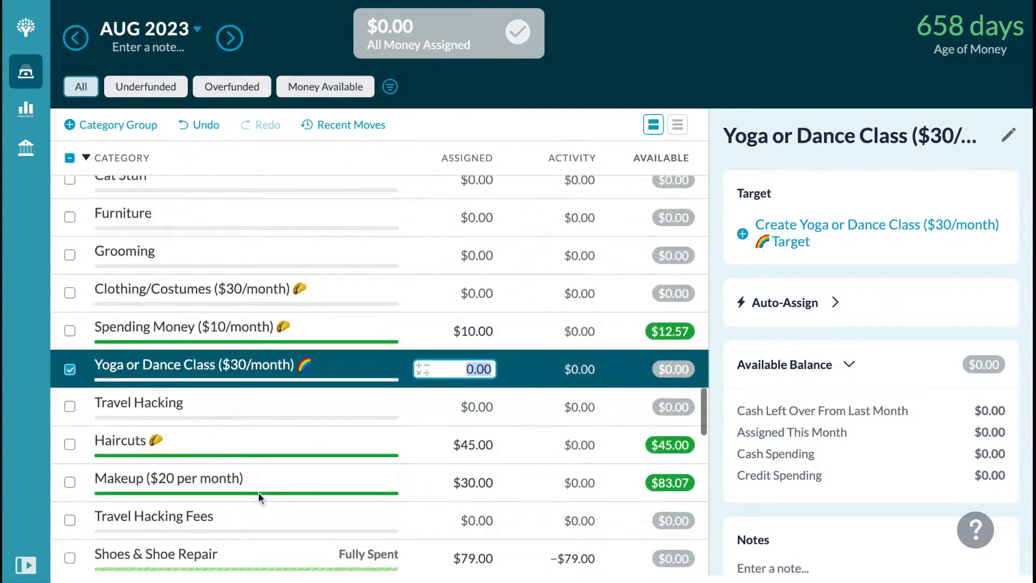
{"action": "scroll", "coordinate": [258, 486], "scroll_direction": "down", "scroll_amount": 3}
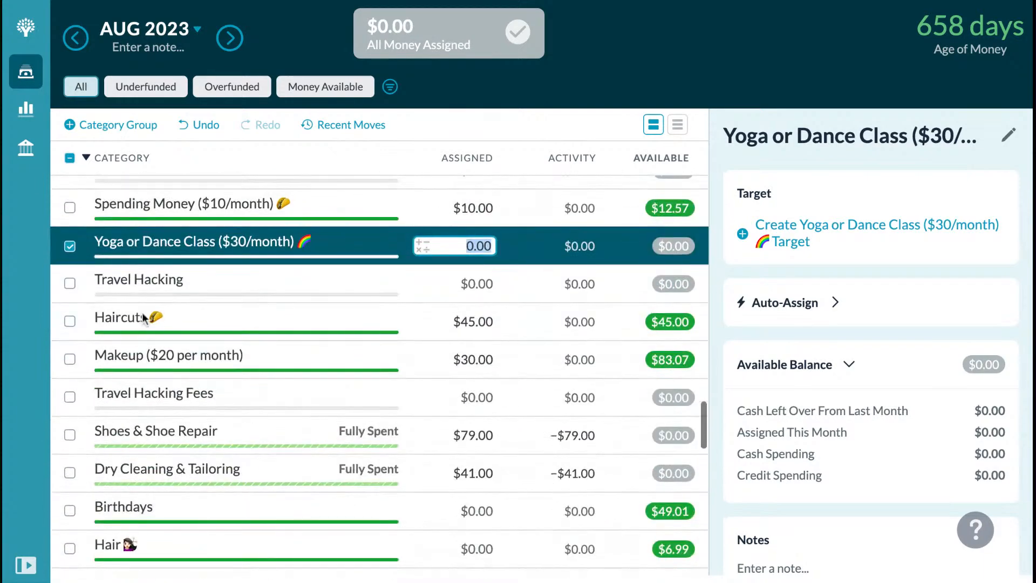
{"action": "left_click", "coordinate": [119, 322]}
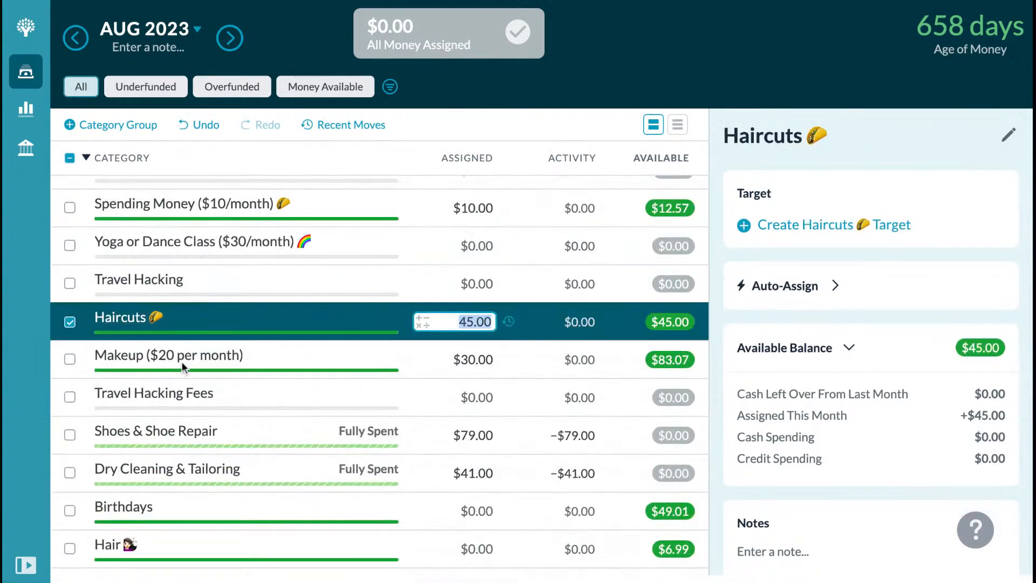
Look through the remaining Indulgences and the Figure skating categories, and view the Fees/Memberships and Skate Sharpening category details
{"action": "scroll", "coordinate": [194, 426], "scroll_direction": "down", "scroll_amount": 4}
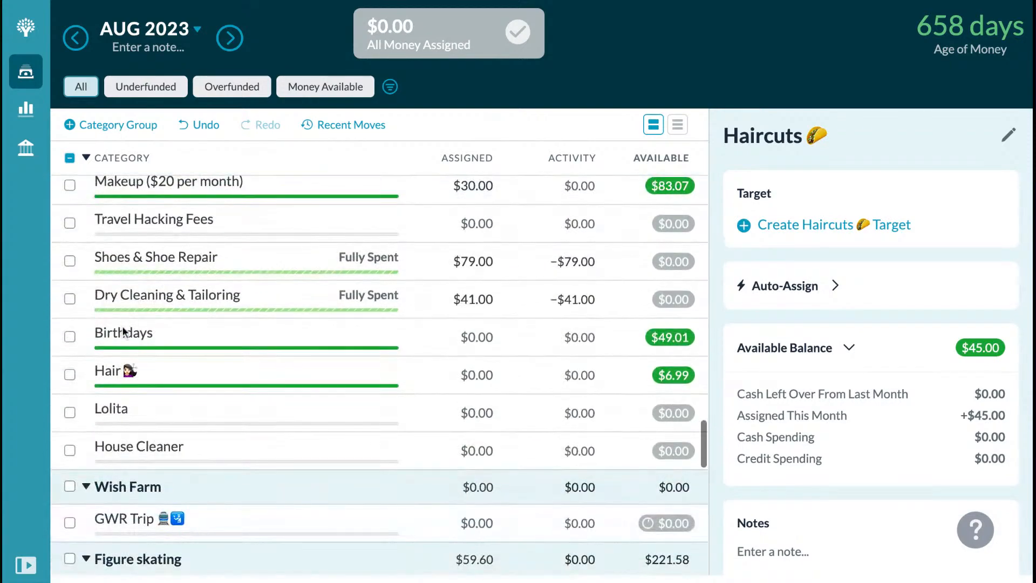
{"action": "scroll", "coordinate": [134, 378], "scroll_direction": "down", "scroll_amount": 8}
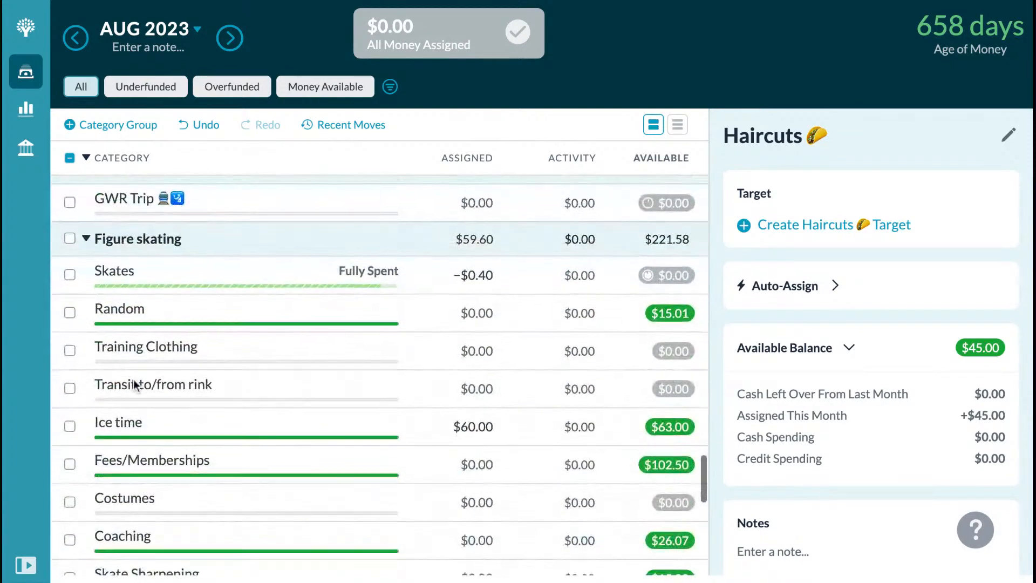
{"action": "scroll", "coordinate": [135, 385], "scroll_direction": "down", "scroll_amount": 2}
{"action": "left_click", "coordinate": [137, 216]}
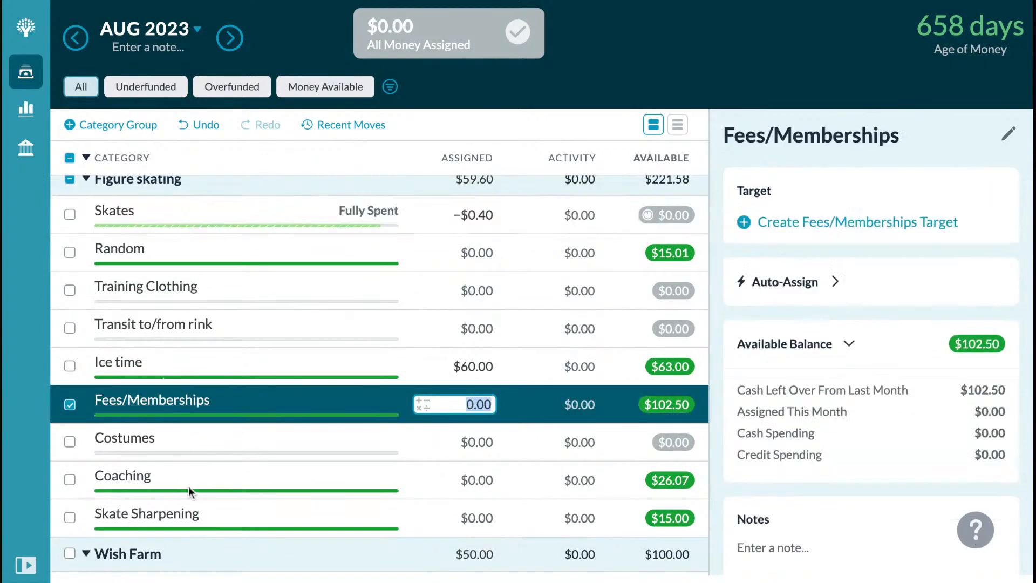
{"action": "left_click", "coordinate": [184, 525]}
Review the categories in the second Wish Farm group and the Savings Goals group, through Traditional IRA
{"action": "scroll", "coordinate": [178, 515], "scroll_direction": "down", "scroll_amount": 6}
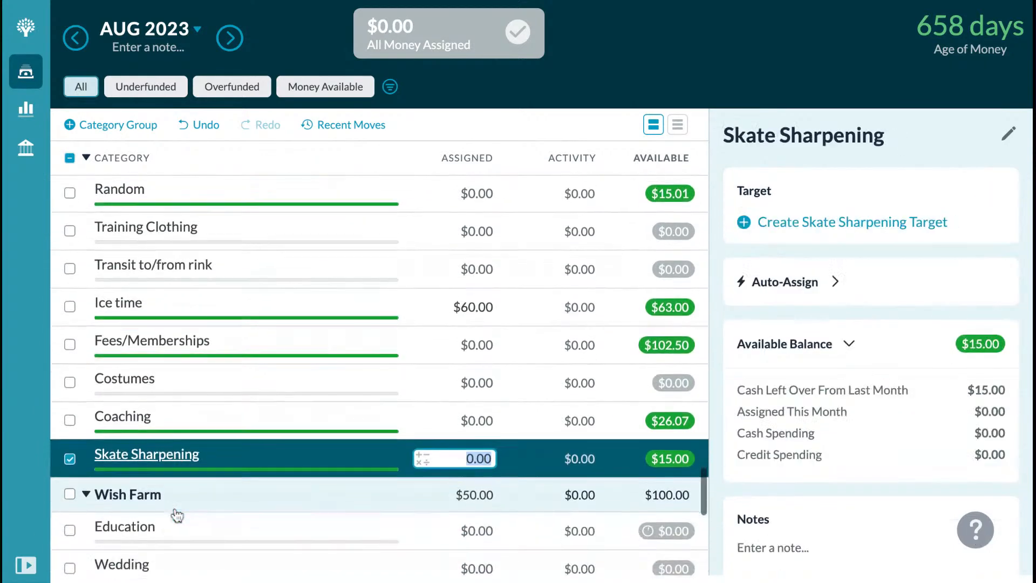
{"action": "scroll", "coordinate": [379, 376], "scroll_direction": "down", "scroll_amount": 3}
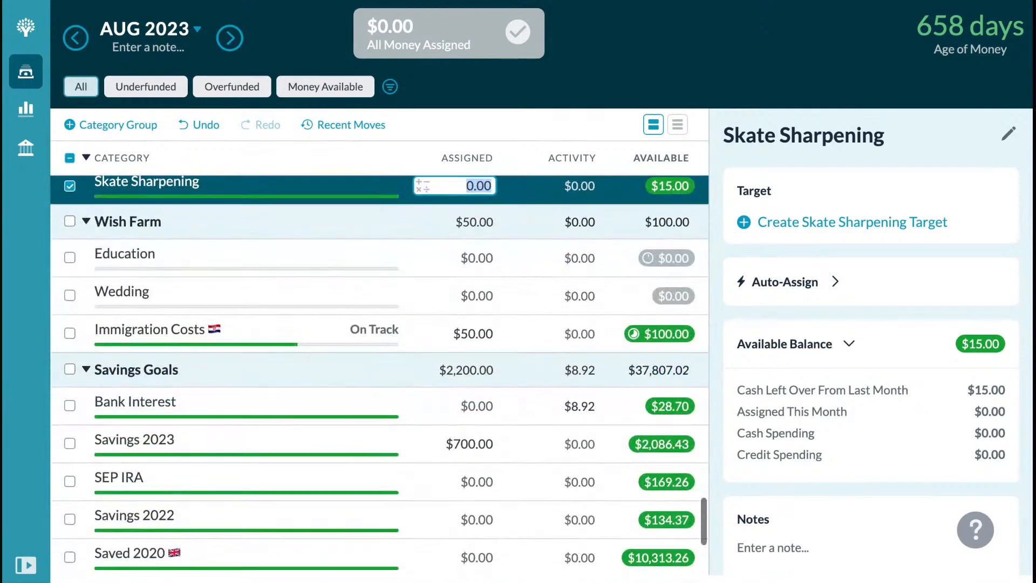
{"action": "scroll", "coordinate": [379, 376], "scroll_direction": "down", "scroll_amount": 2}
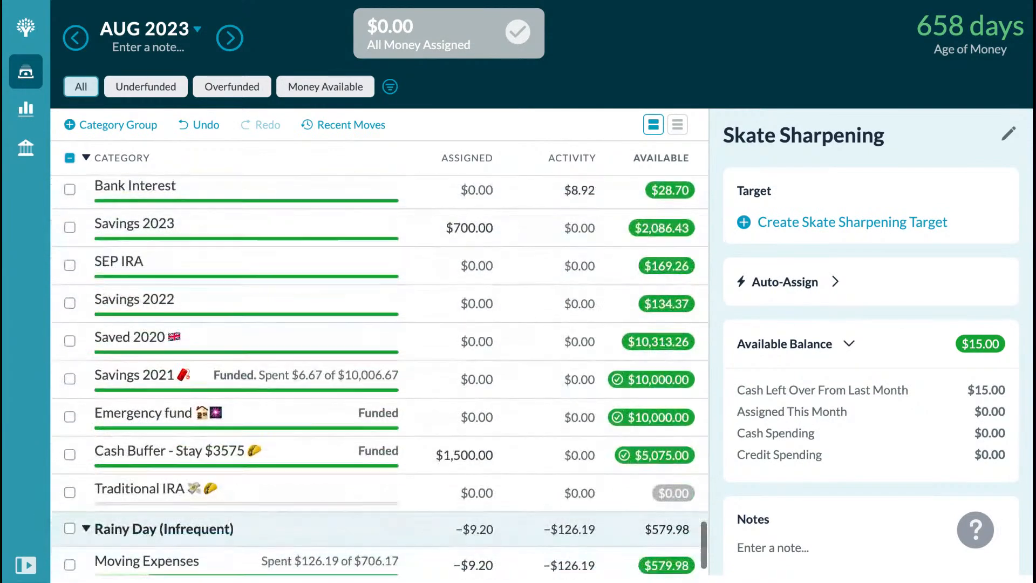